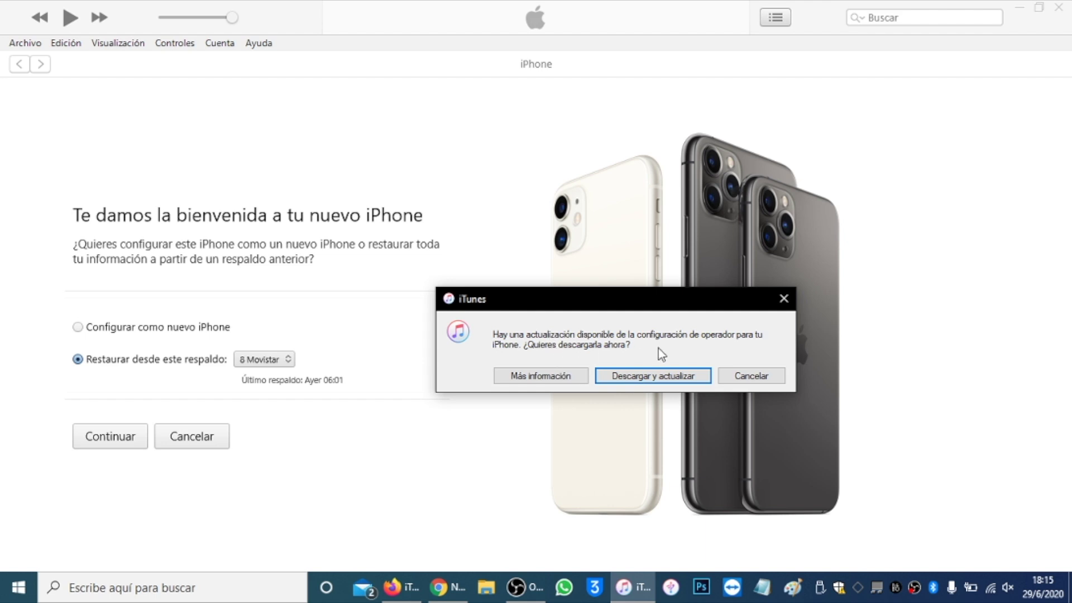
Download and install the available carrier settings update for the connected iPhone
left_click(654, 377)
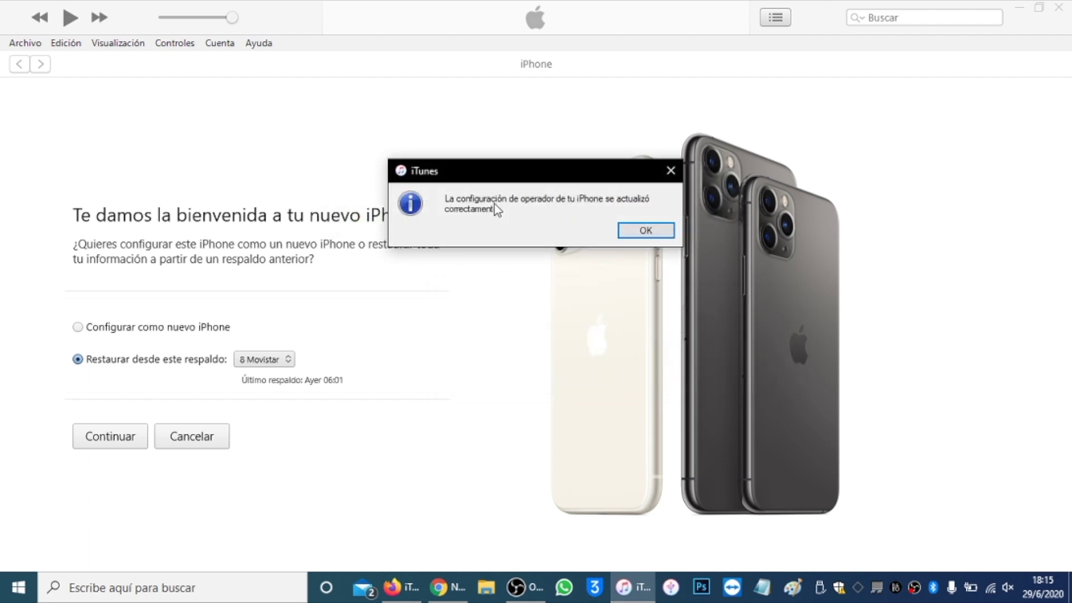
left_click(646, 230)
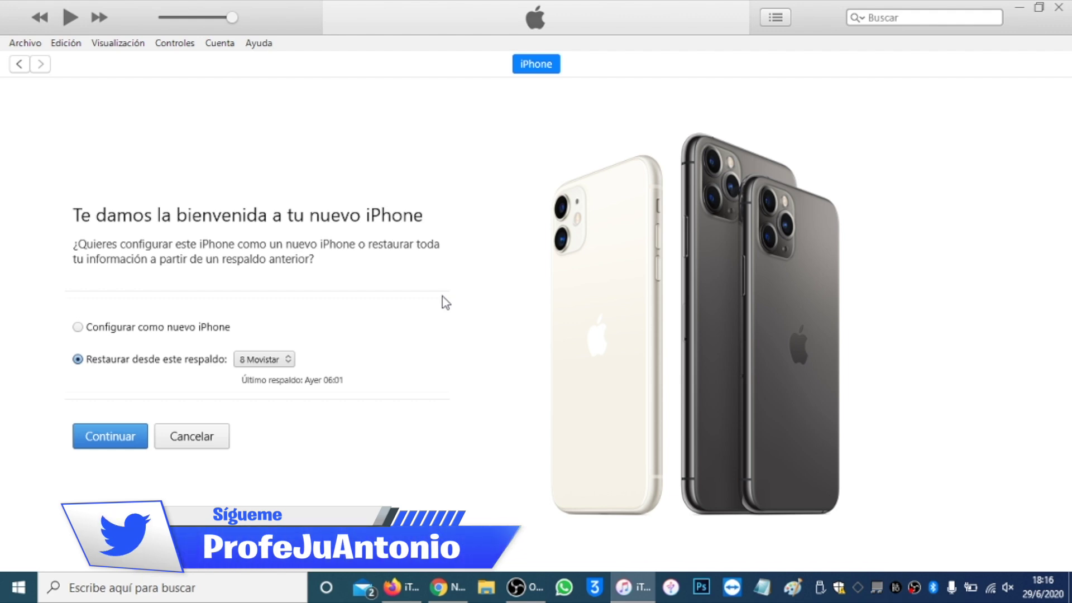
Try to restore the iPhone from the "8 Movistar" backup
left_click(286, 358)
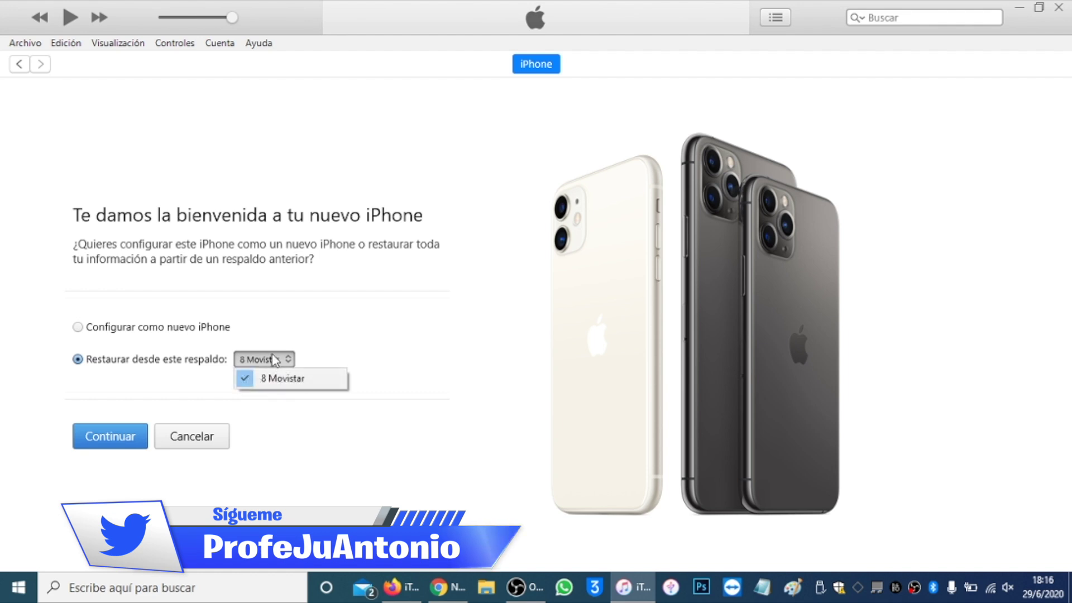
left_click(281, 333)
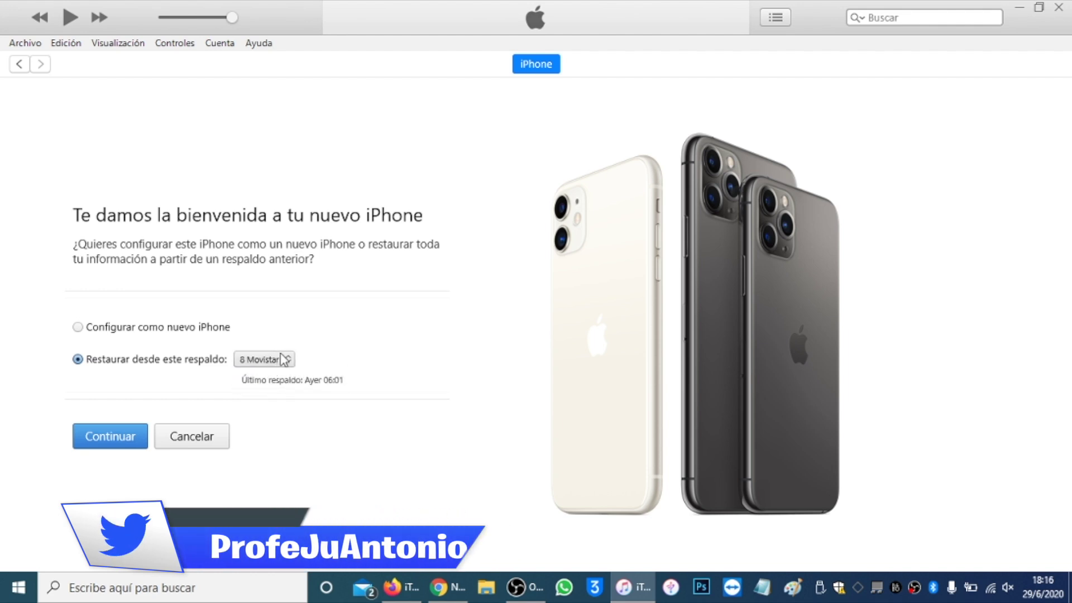
left_click(117, 439)
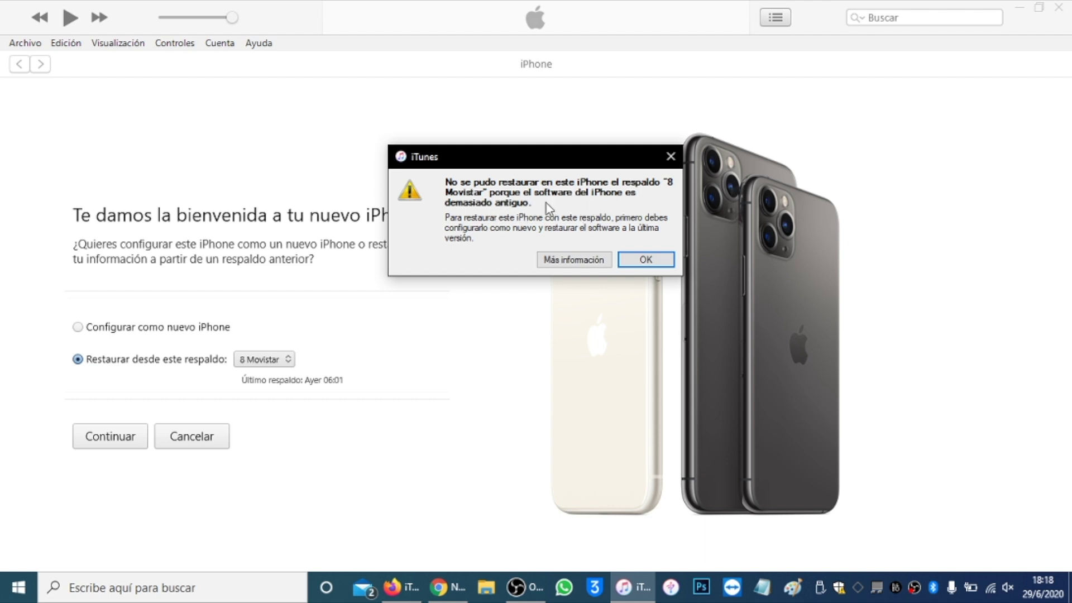
left_click(642, 261)
Switch to File Explorer and open the folder C:\Usuarios\Administrador
left_click(485, 589)
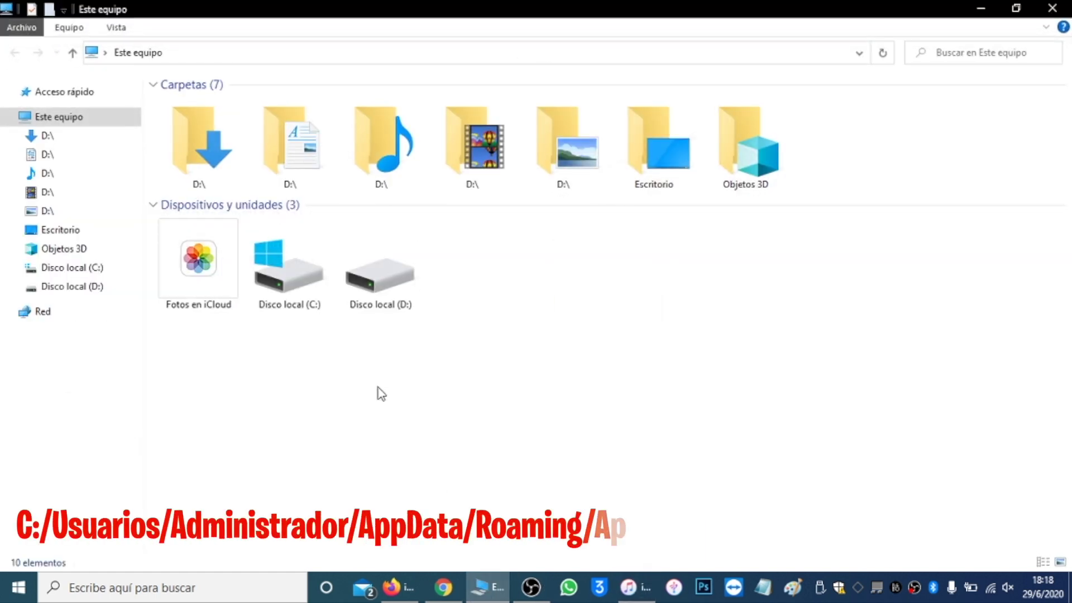
double_click(306, 266)
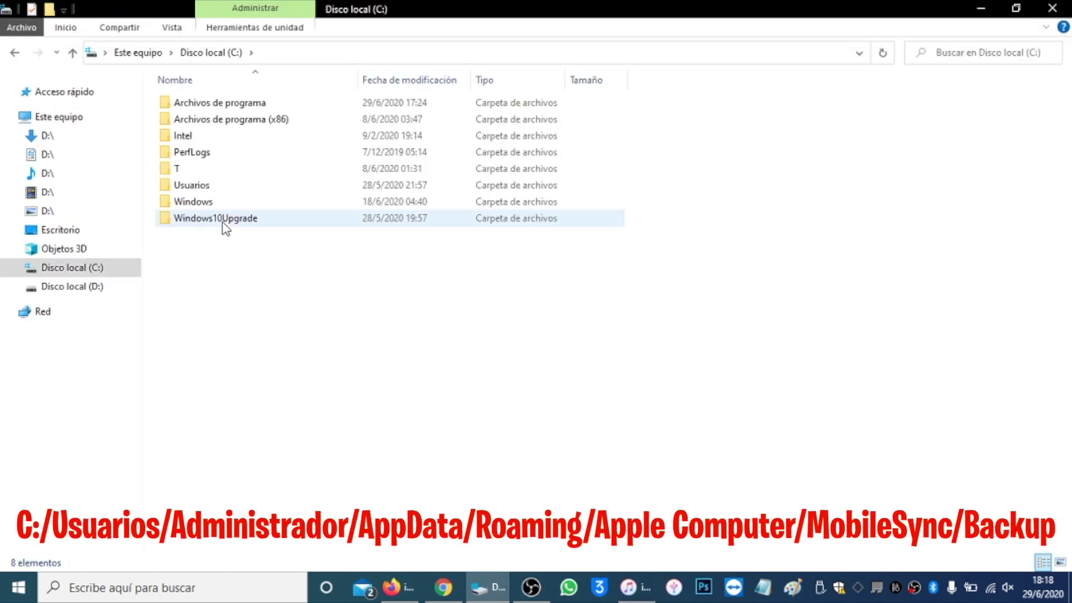
left_click(205, 187)
double_click(204, 186)
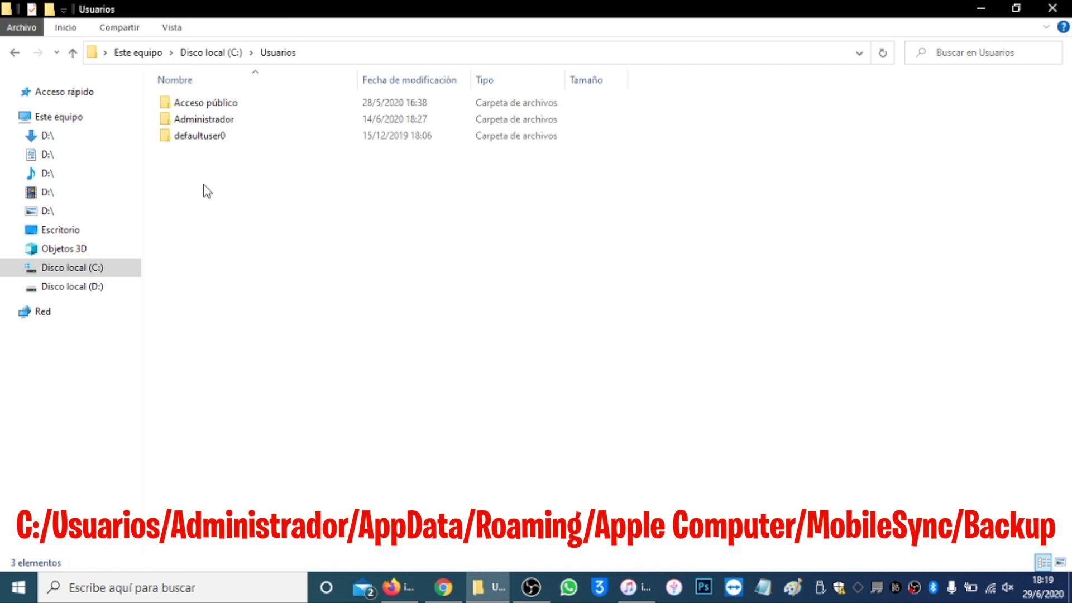
double_click(223, 120)
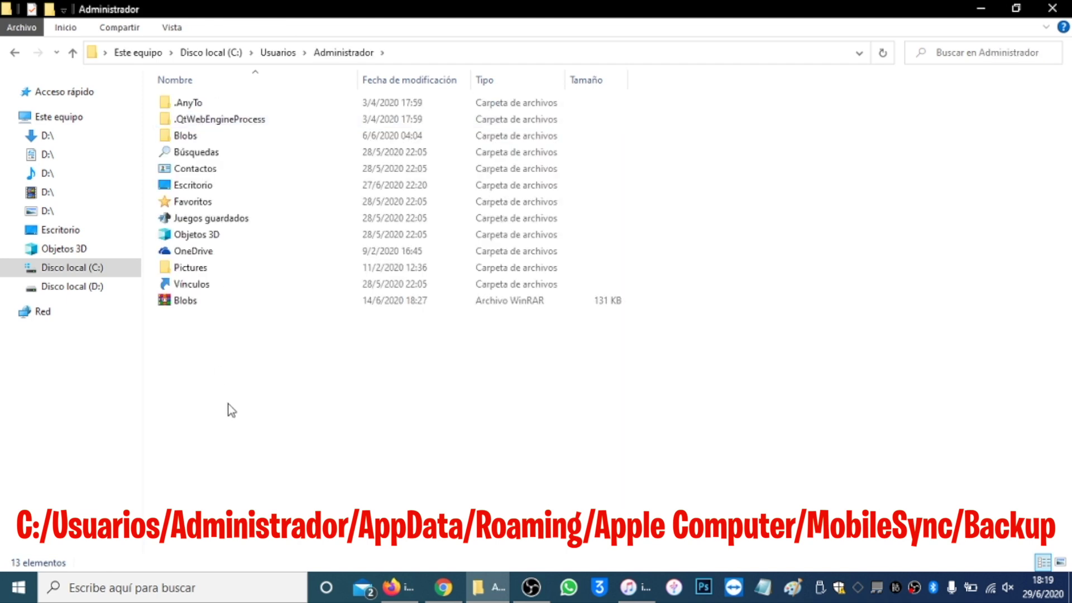
Change the folder options to show hidden files, folders and drives, and apply the setting
left_click_drag(234, 385, 151, 76)
left_click(263, 368)
left_click(172, 28)
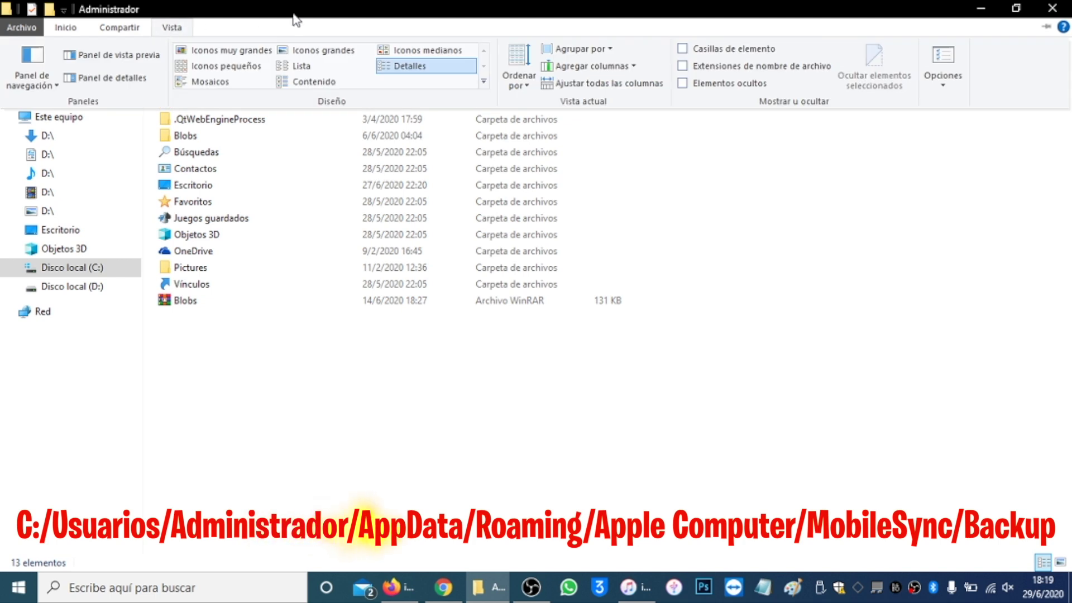
left_click(943, 64)
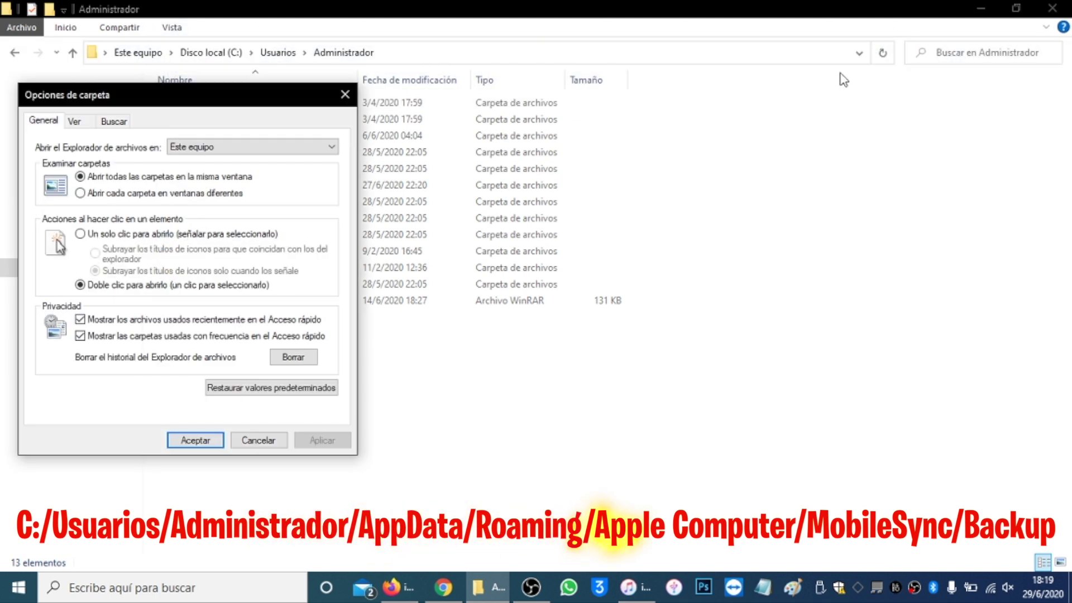
left_click(77, 123)
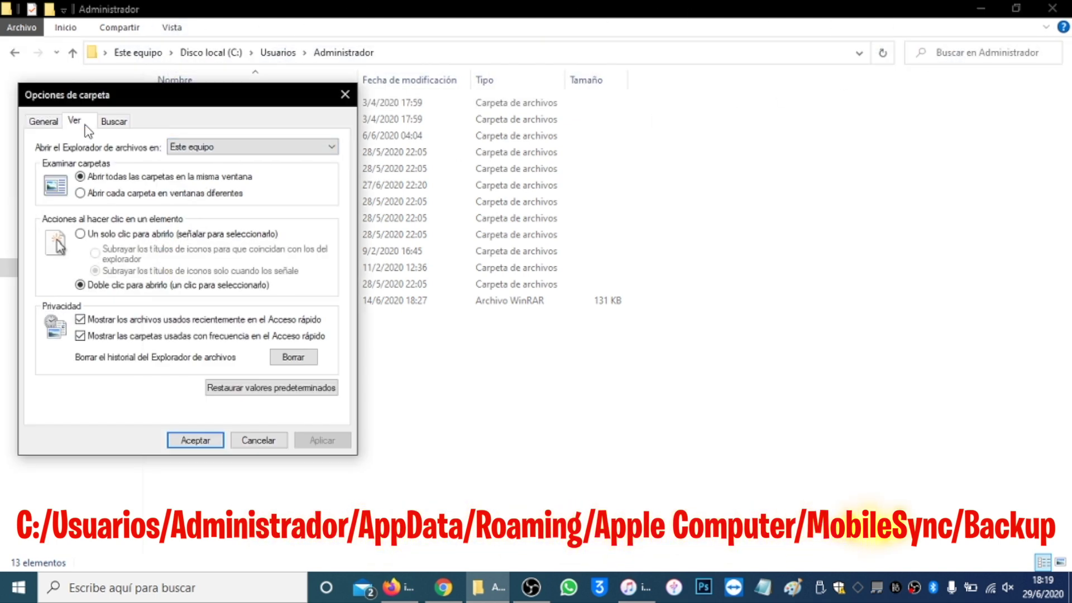
left_click(77, 315)
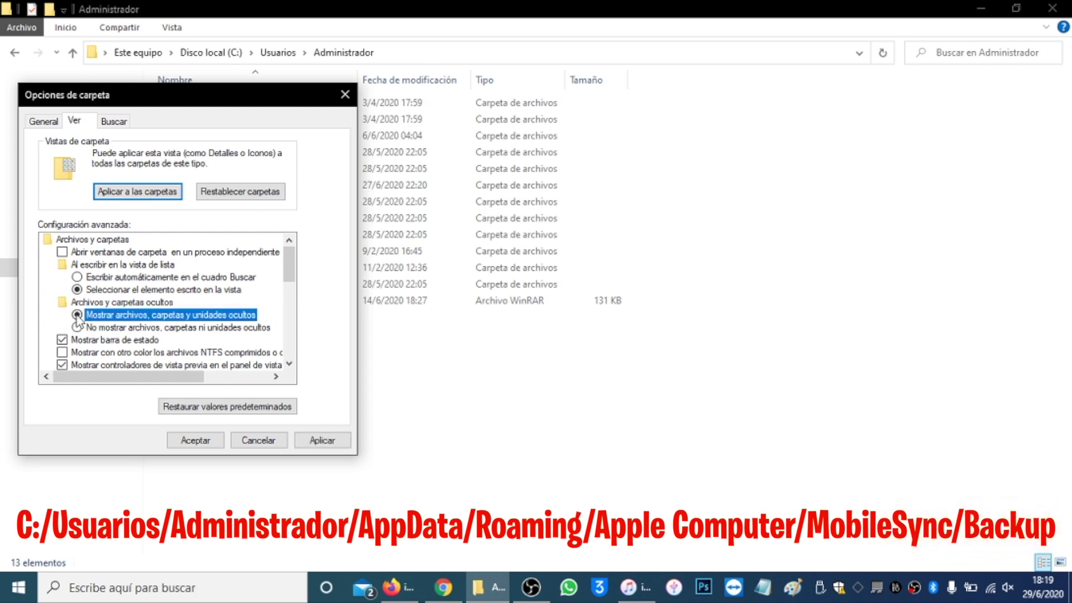
left_click(325, 436)
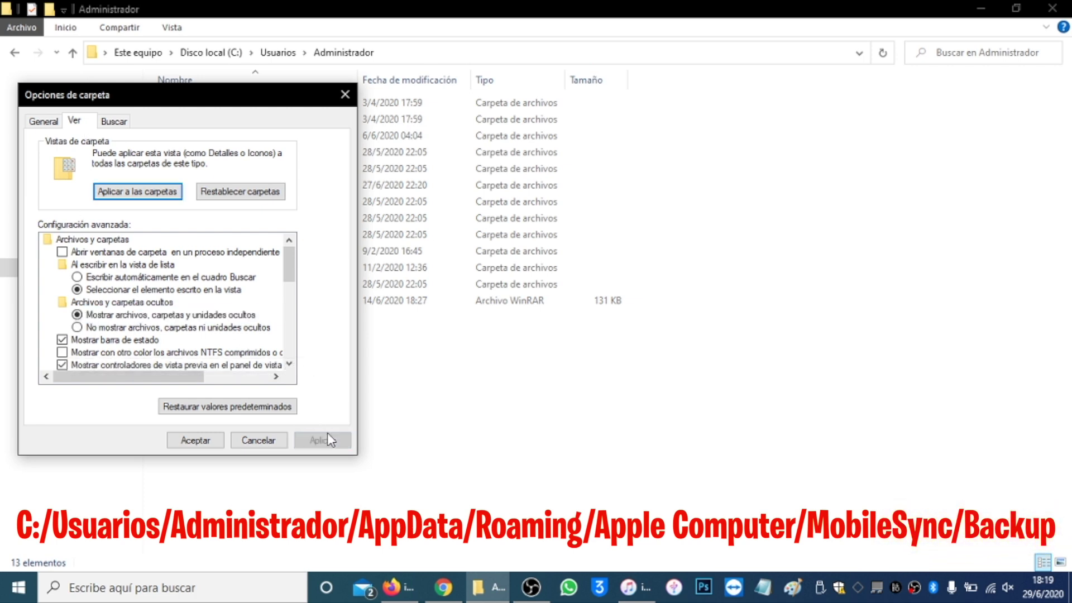
left_click(196, 439)
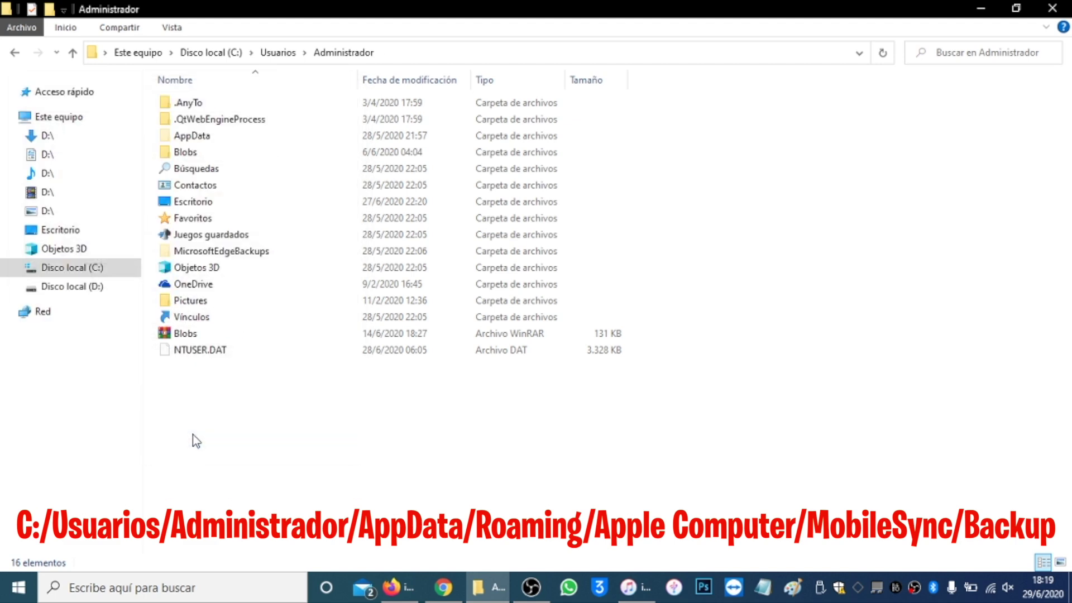
Go to AppData\Roaming\Apple Computer\MobileSync\Backup and open the iPhone's backup folder dated 28/6/2020
left_click(203, 139)
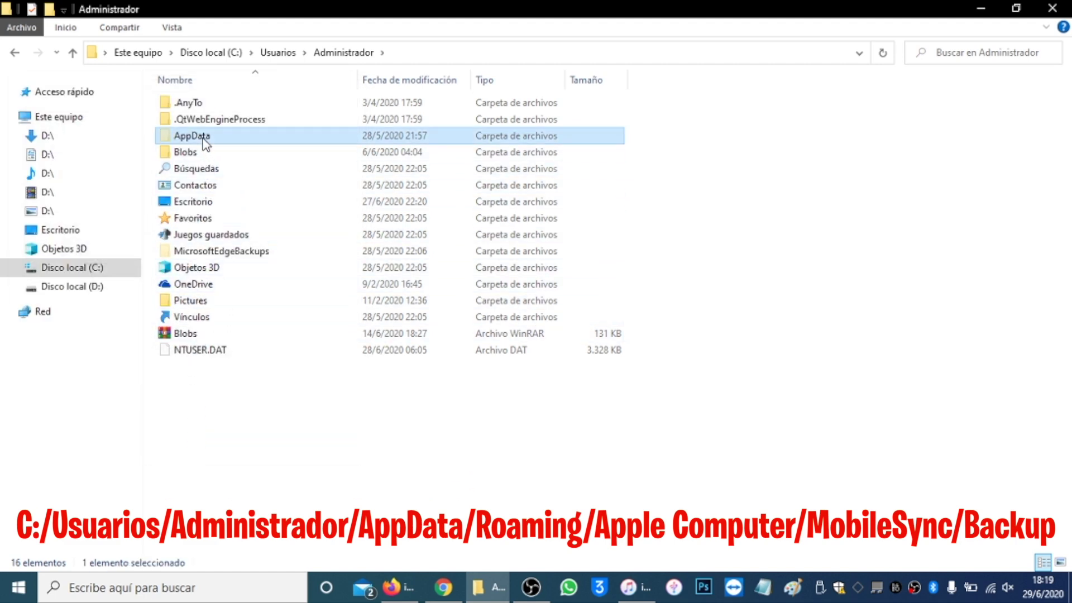
double_click(205, 143)
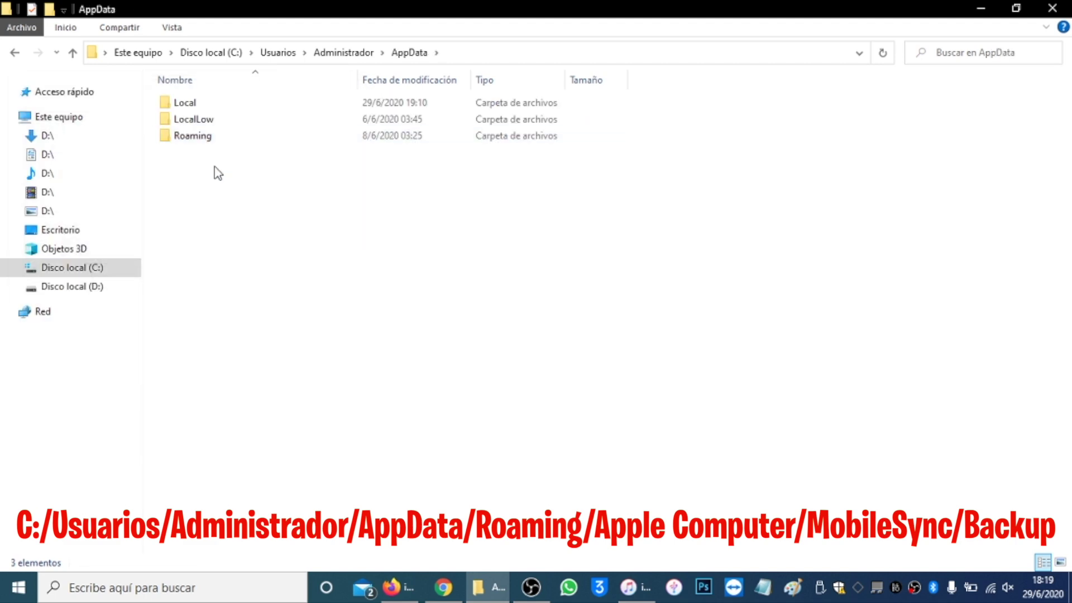
double_click(188, 137)
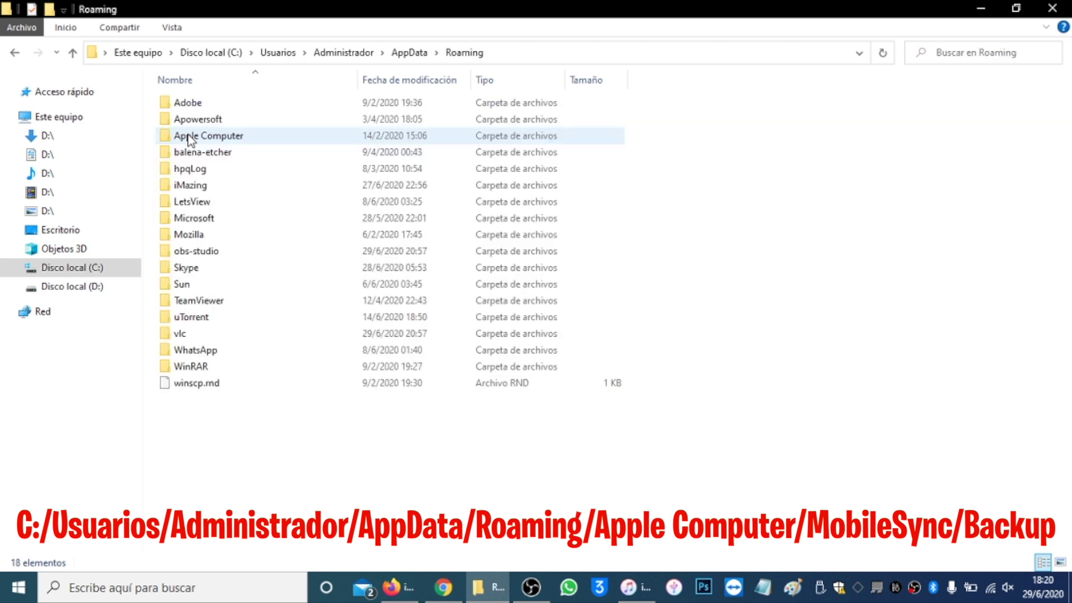
double_click(221, 139)
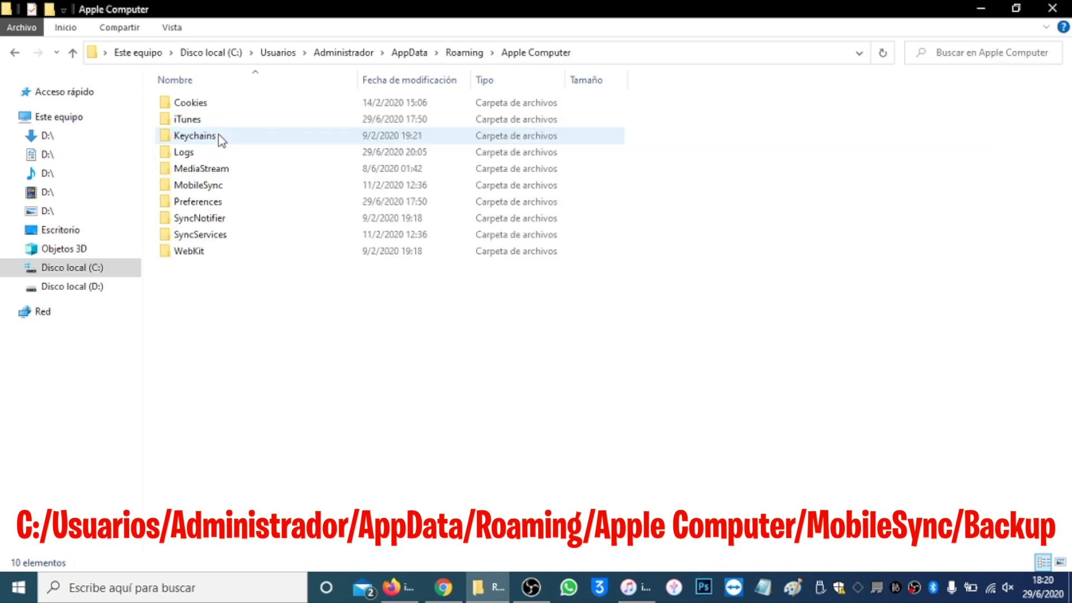
double_click(211, 185)
double_click(190, 104)
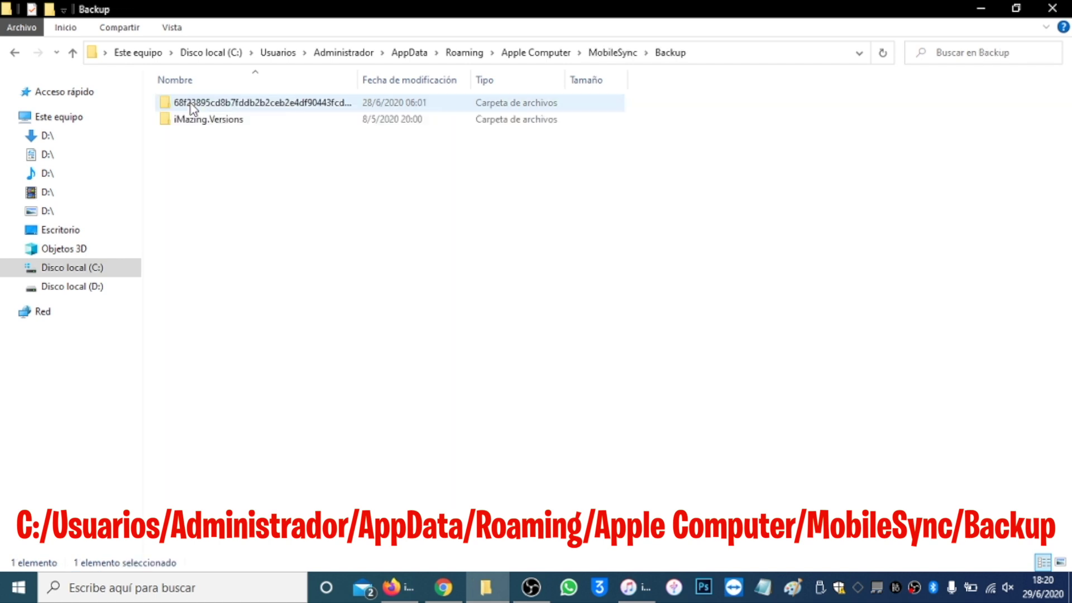
left_click(207, 104)
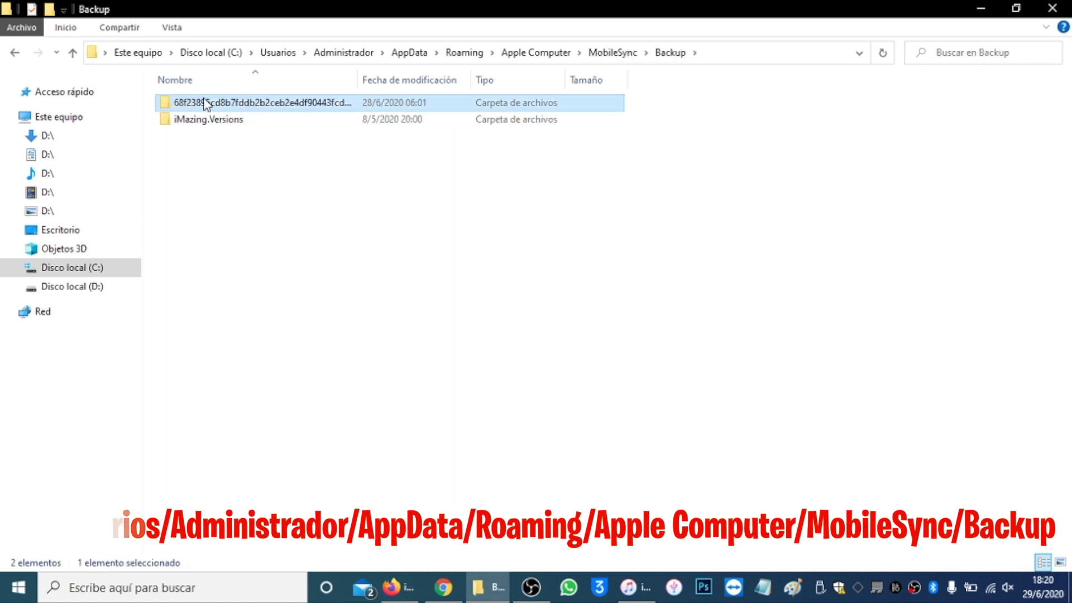
double_click(269, 103)
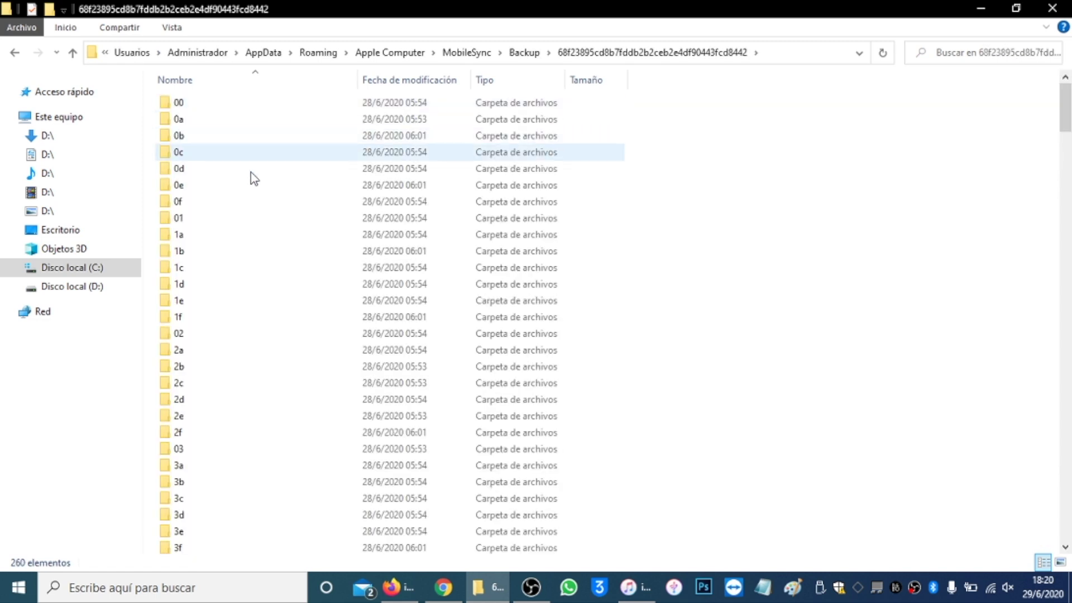
Open the backup's Info.plist file with Bloc de notas, making it the default application for .plist files
scroll(252, 266, "down", 20)
scroll(252, 266, "down", 20)
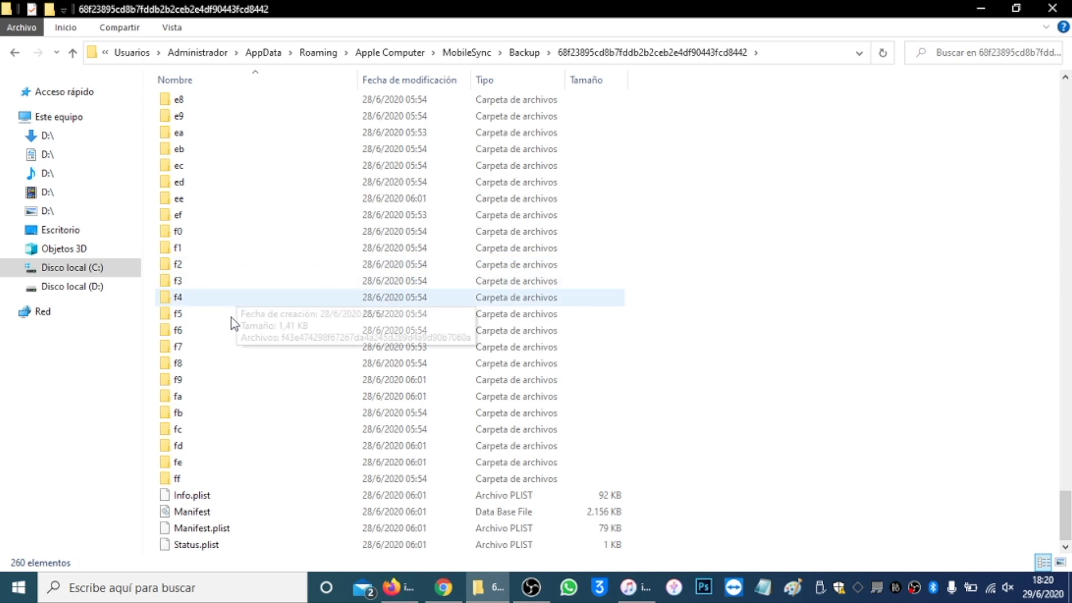
left_click(206, 496)
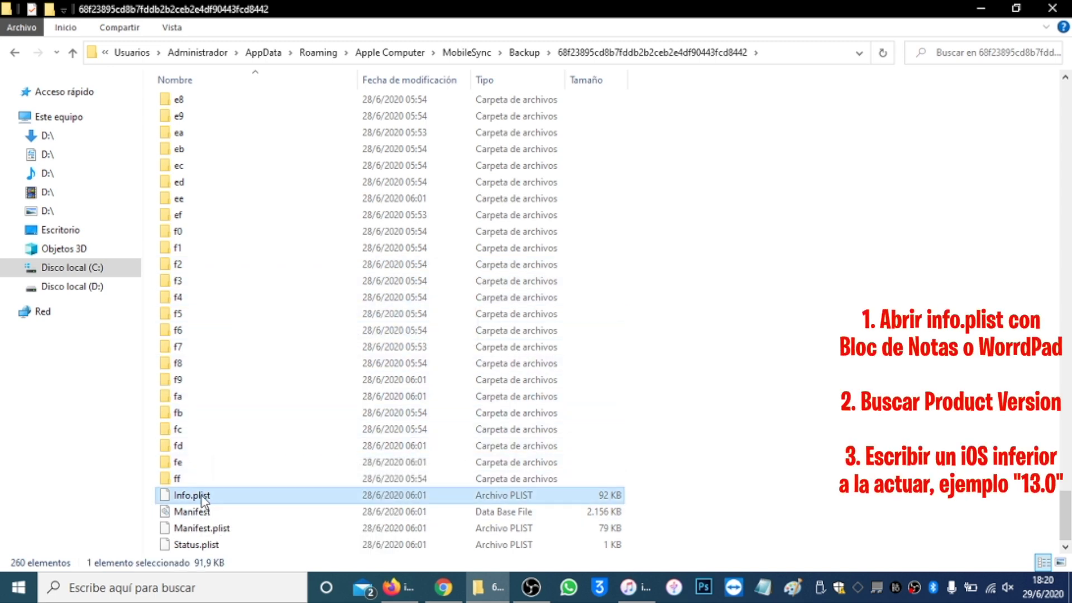
right_click(202, 497)
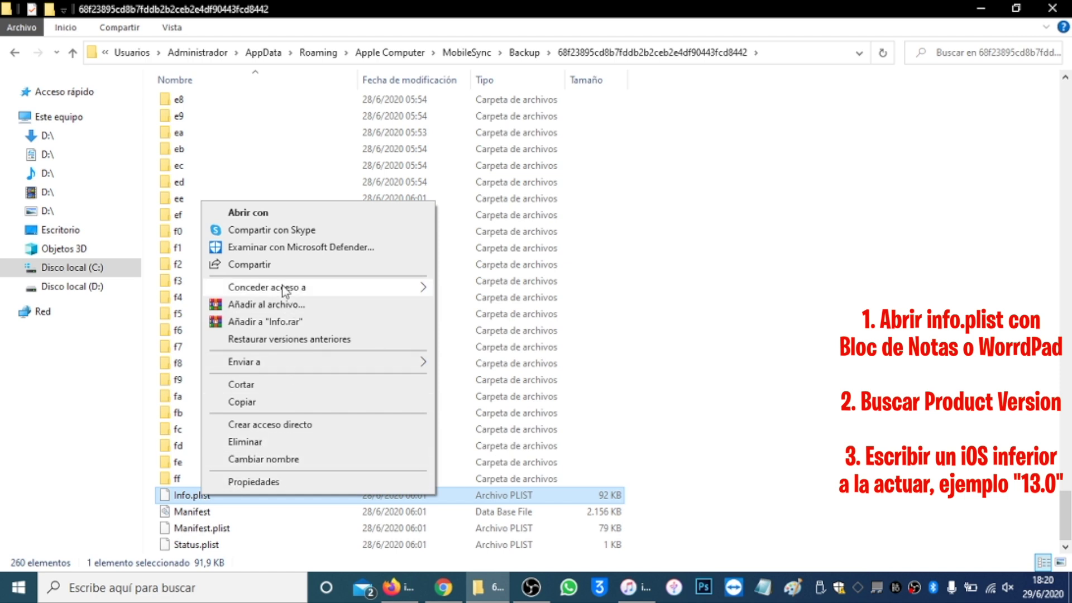
left_click(267, 214)
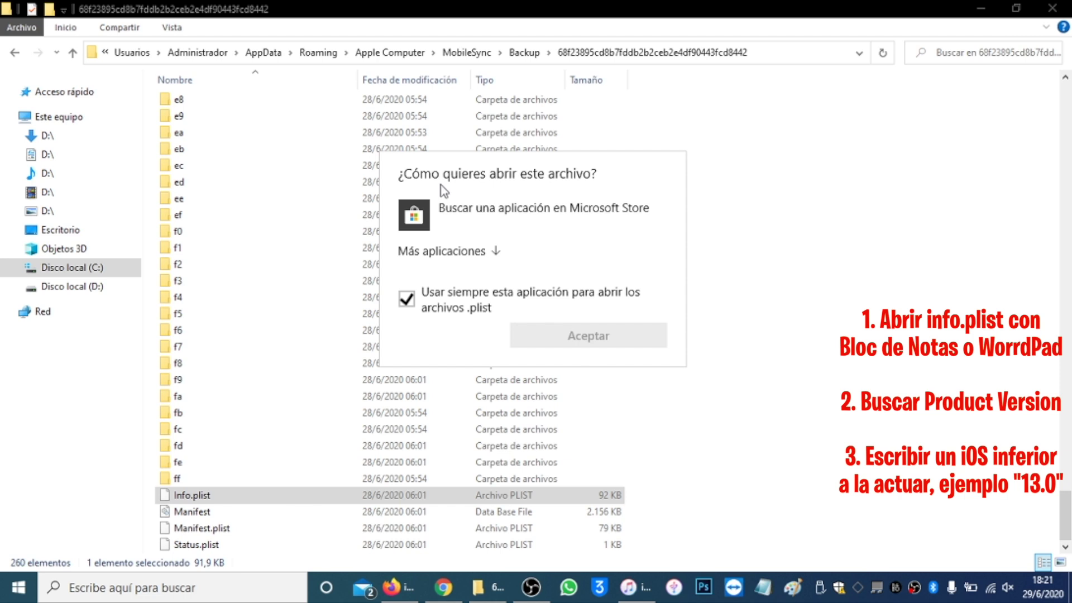
left_click(494, 253)
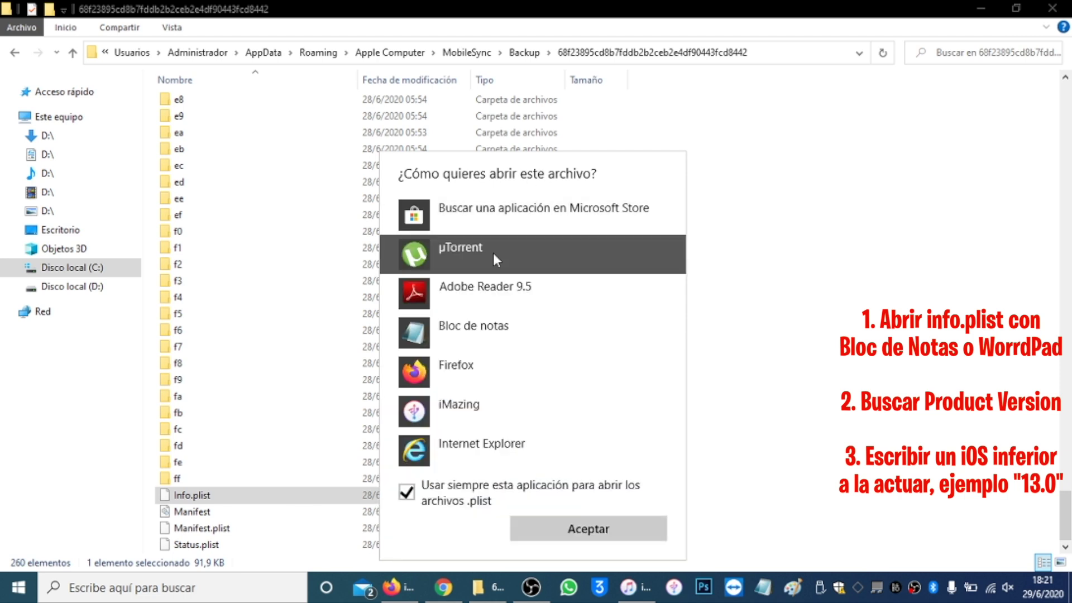
left_click(494, 333)
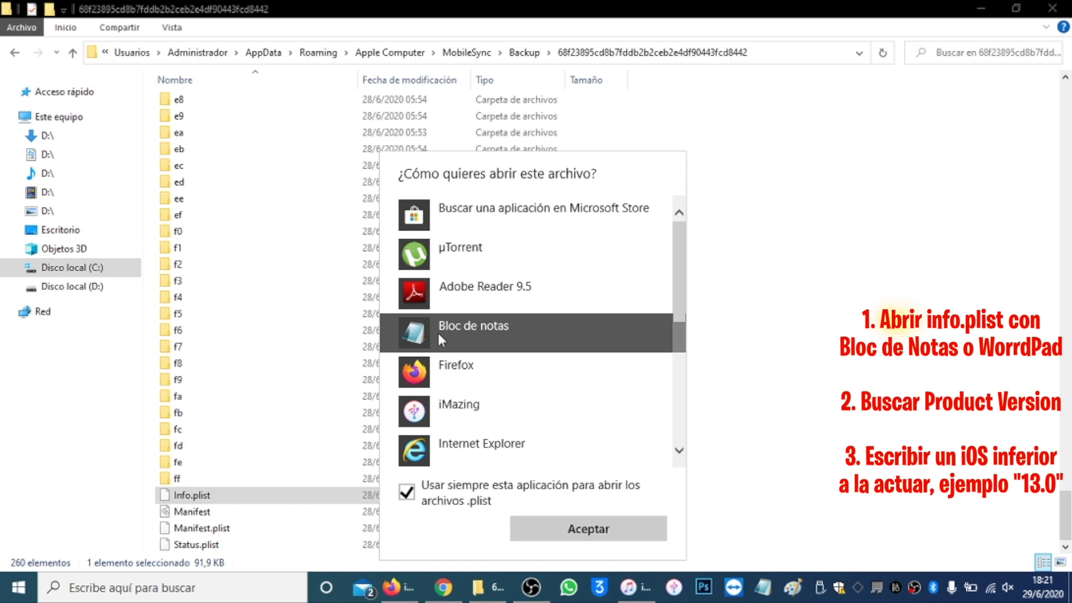
left_click(571, 535)
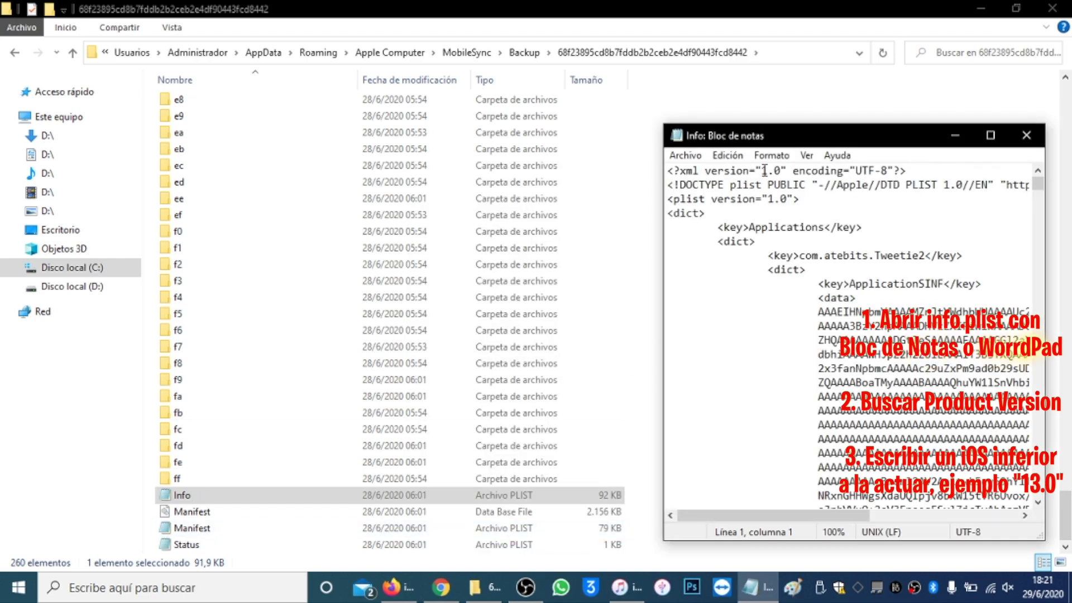
Widen the Bloc de notas window and search the Info file for "product"
left_click_drag(765, 137, 441, 110)
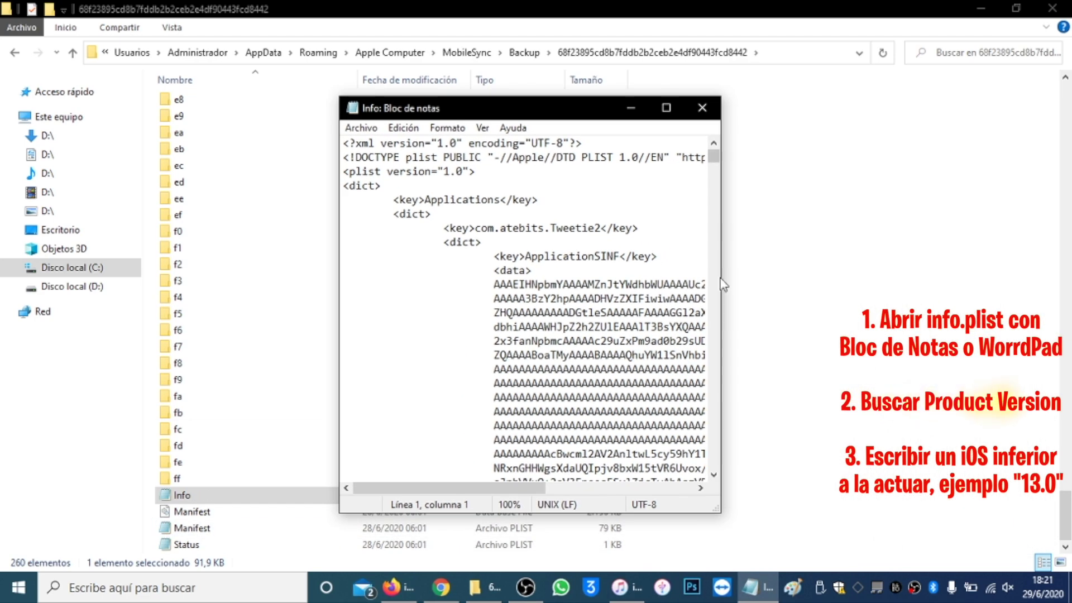
left_click_drag(720, 277, 830, 274)
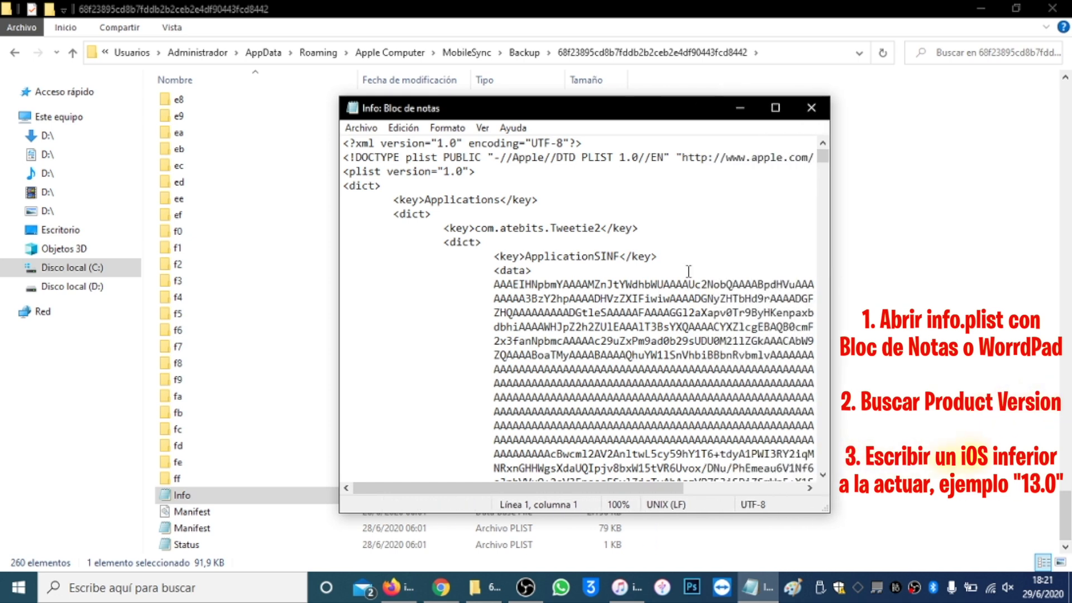
left_click(402, 128)
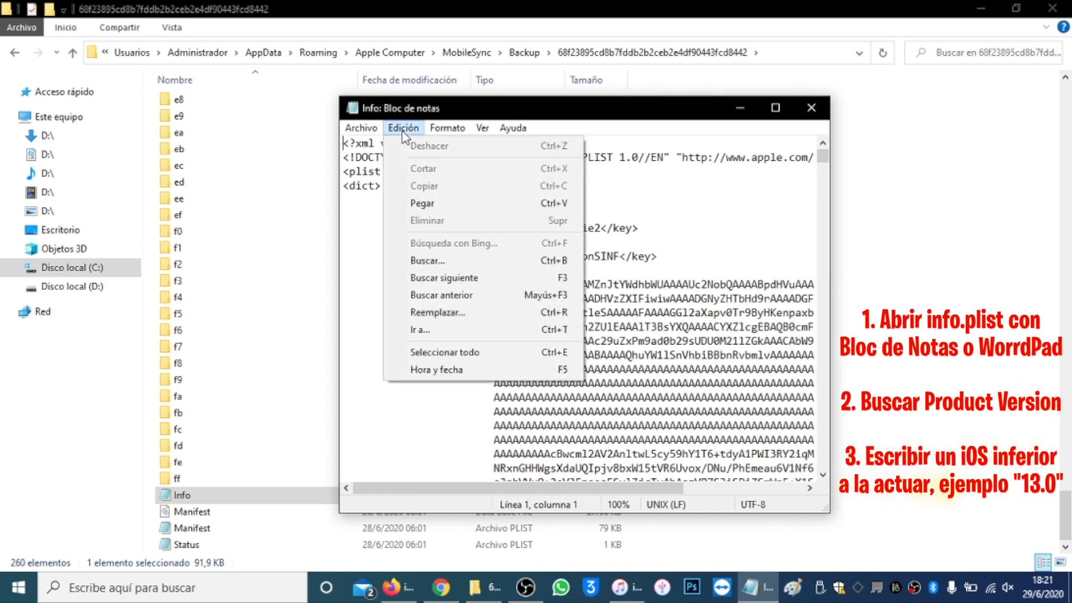
left_click(445, 264)
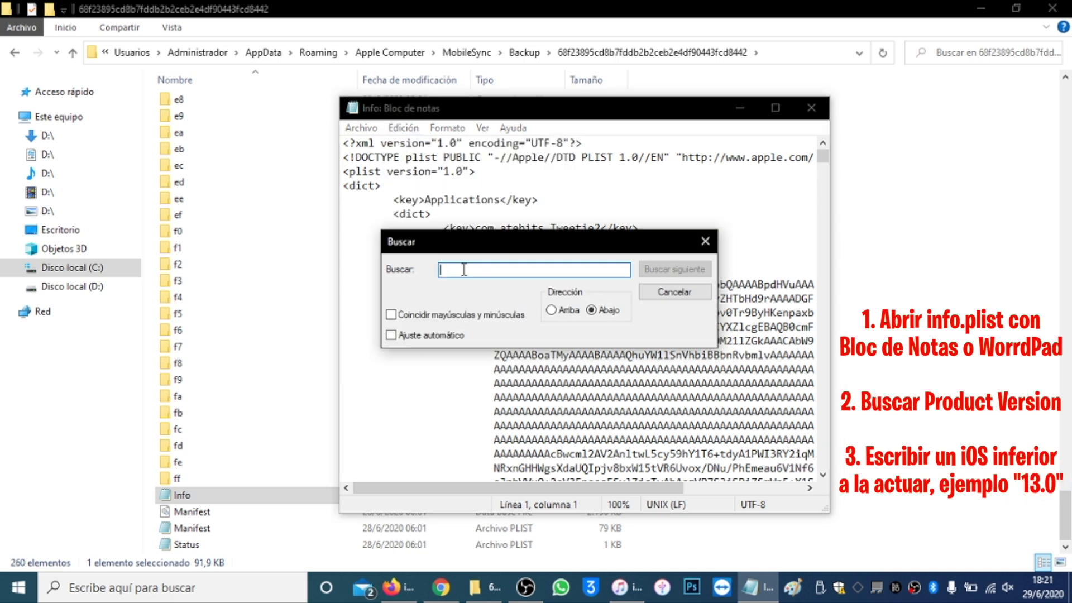
type("product")
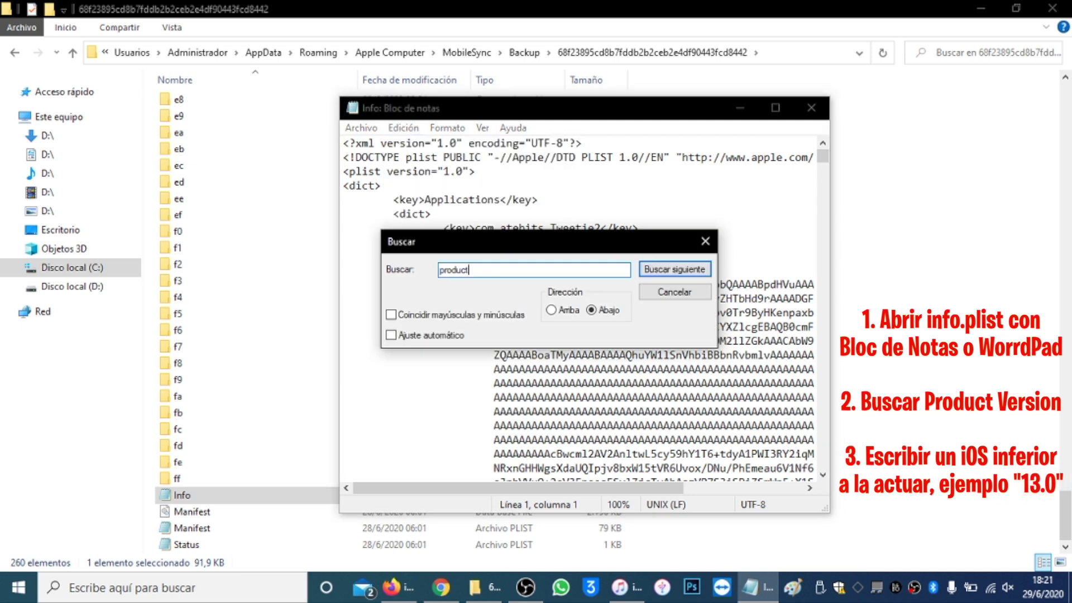
left_click(675, 269)
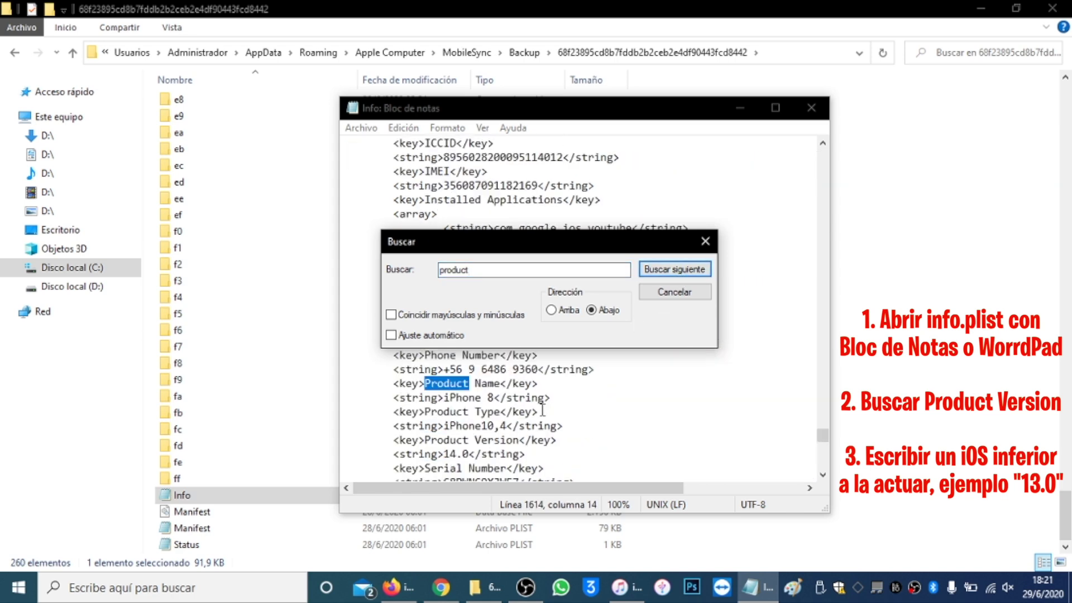
Set the Product Version string in the Info file to 13.0, dismiss the search, and close the file saving the changes
left_click_drag(491, 397, 438, 397)
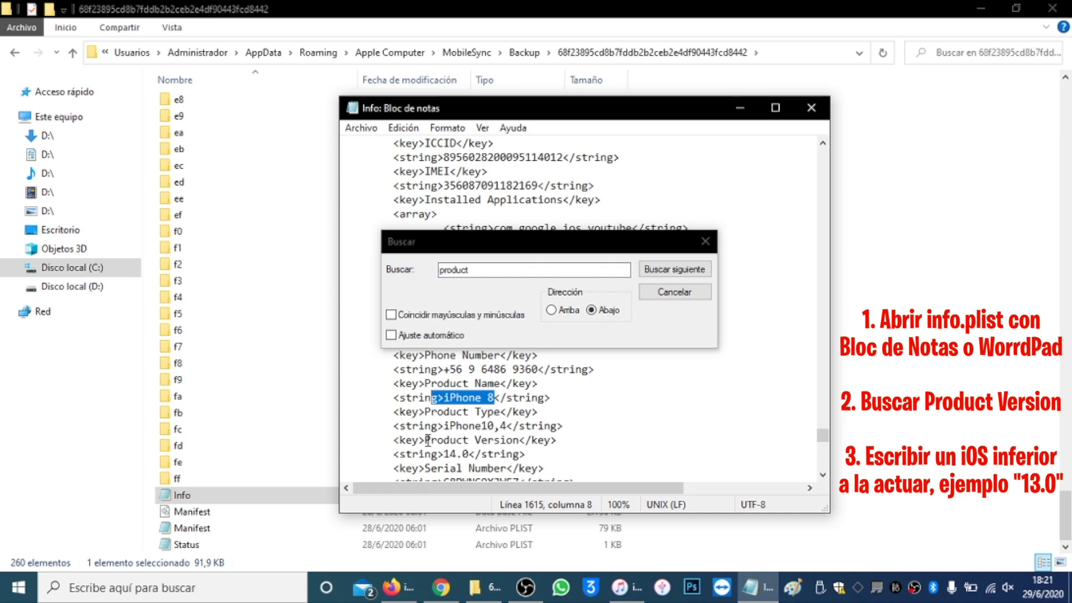
left_click_drag(426, 440, 517, 440)
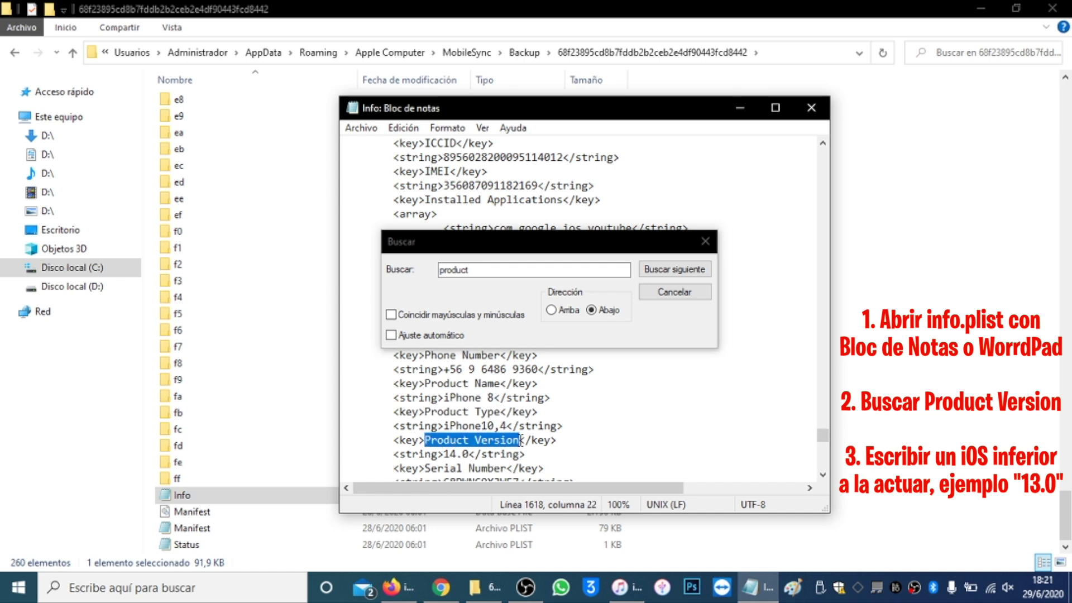
left_click(453, 453)
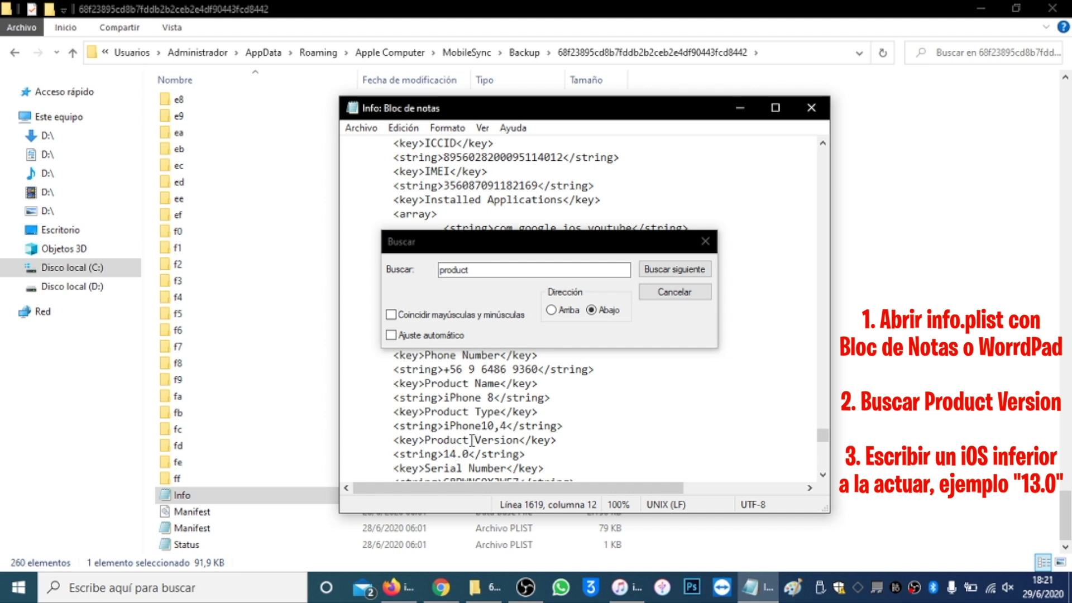
key("BackSpace")
type("3")
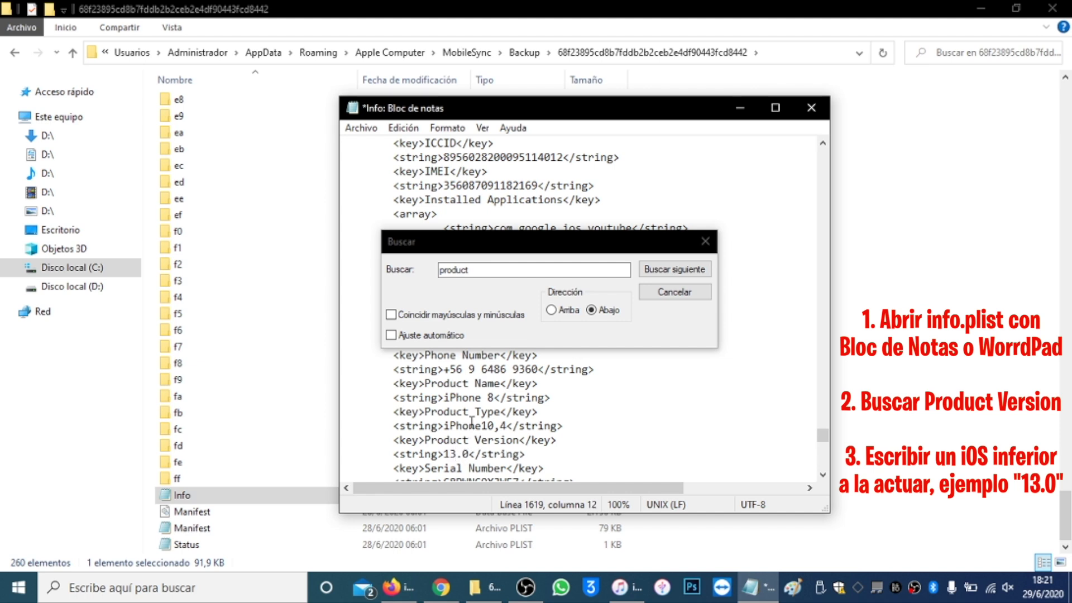
left_click(692, 292)
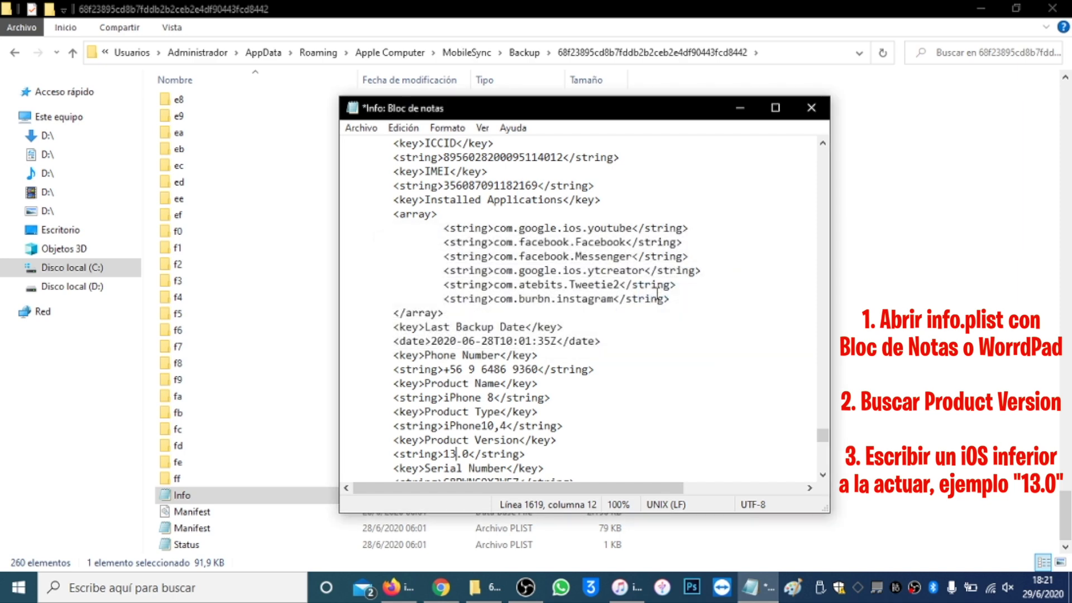
left_click(810, 109)
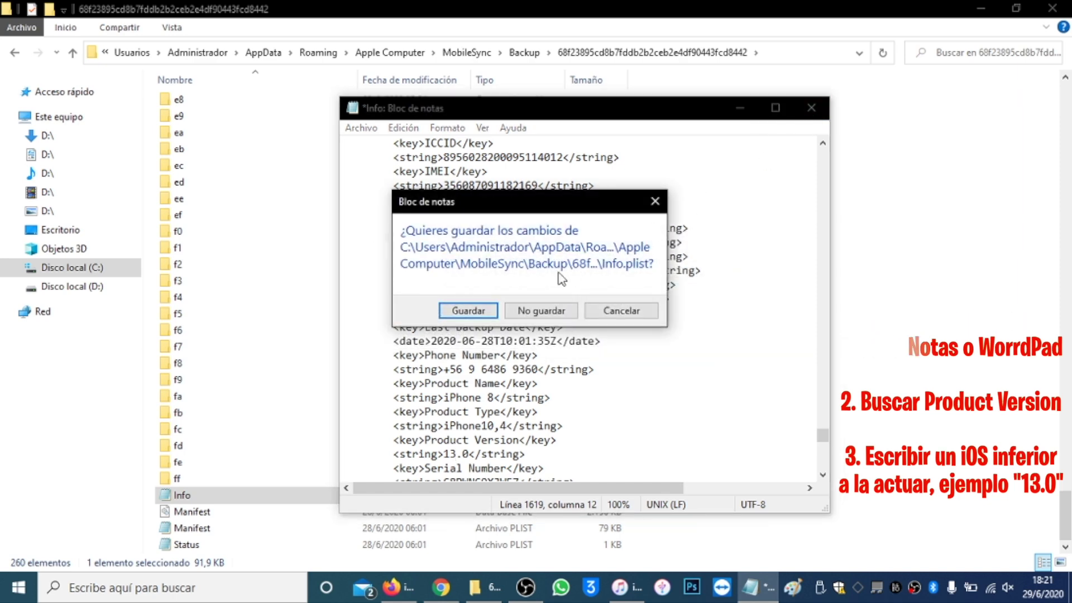
left_click(478, 310)
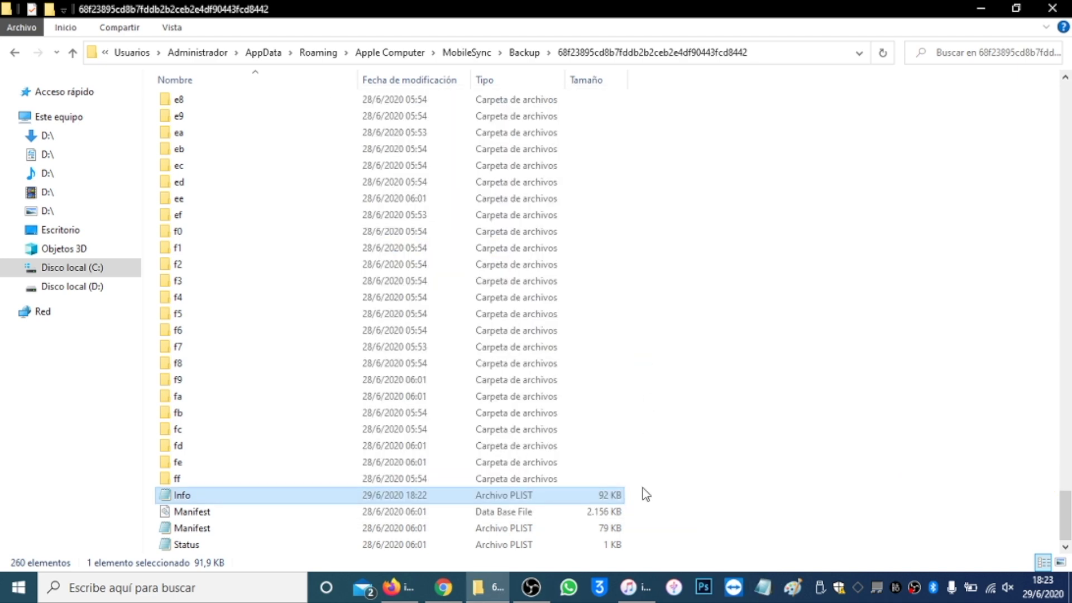
Switch to iTunes, restart it, and continue restoring the new iPhone from the 8 Movistar backup
left_click(629, 587)
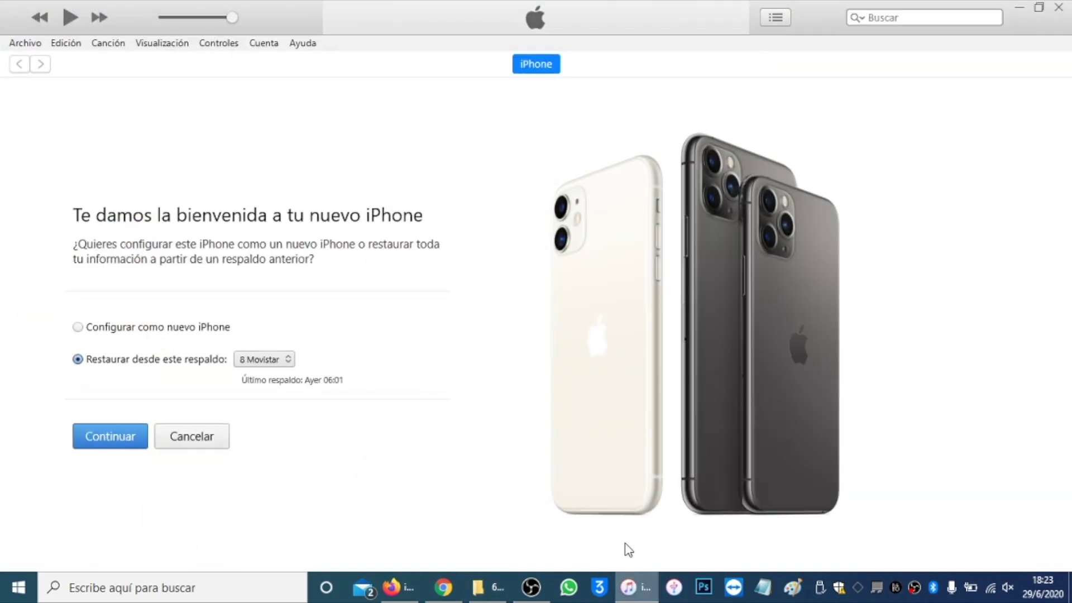
left_click(1058, 7)
left_click(640, 587)
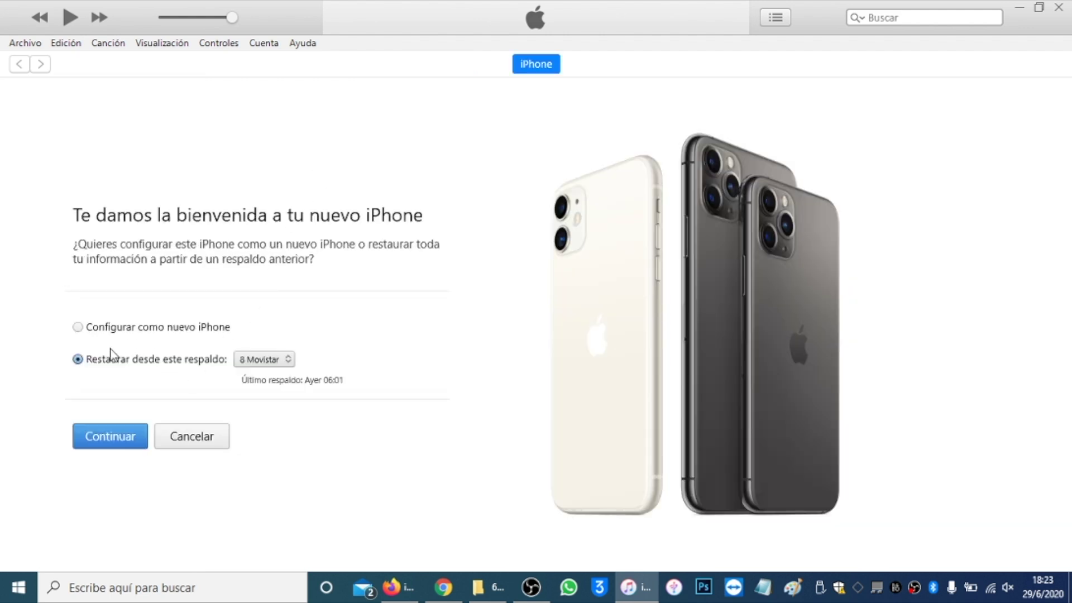
left_click(273, 361)
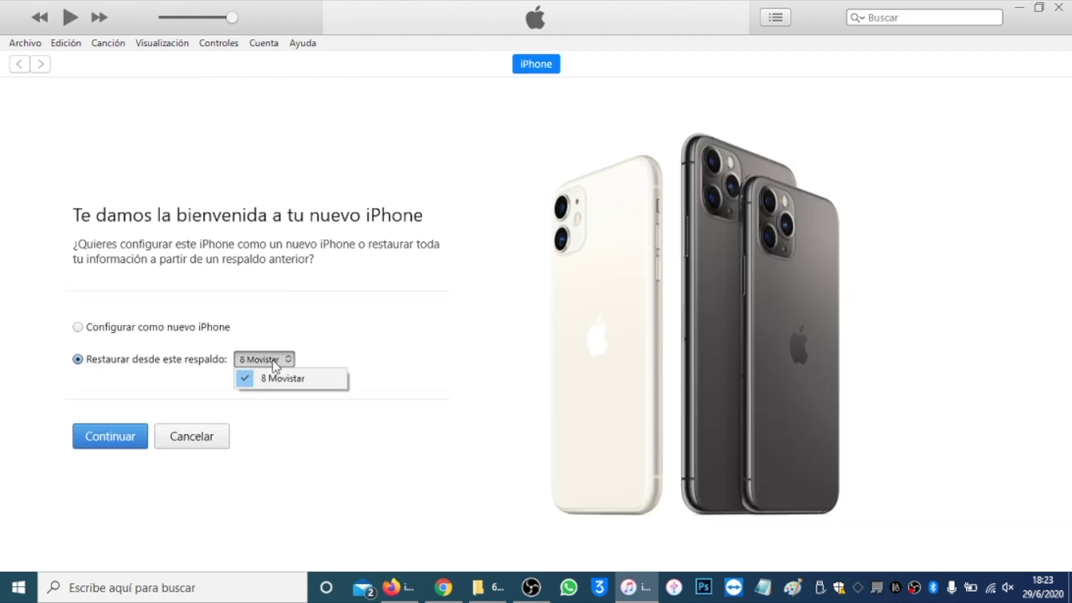
left_click(126, 438)
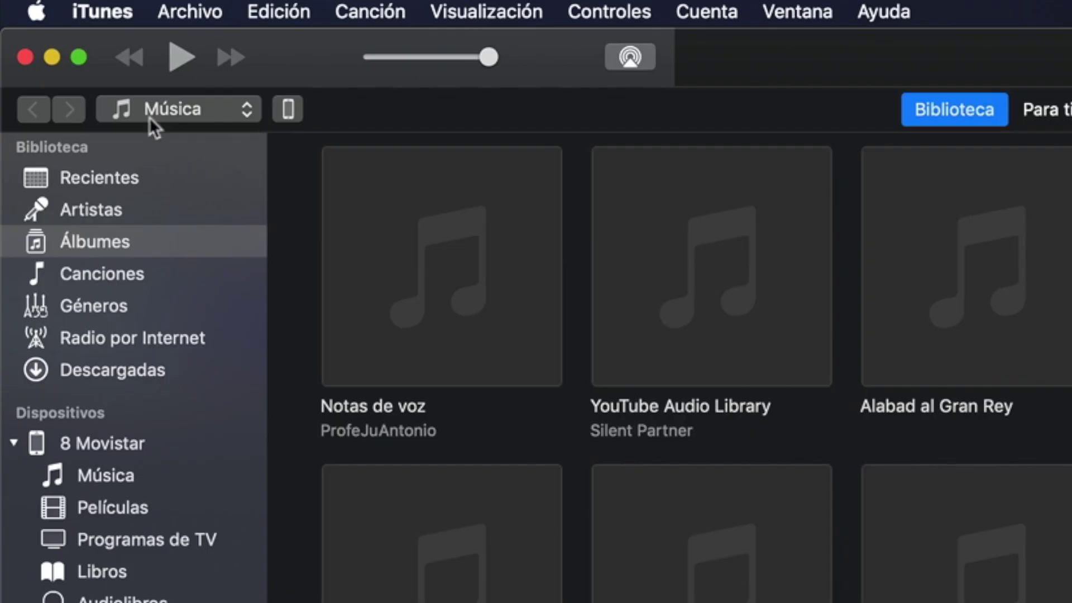
On the Mac, list the device backups in the iTunes preferences and show the 8 Movistar backup in Finder
left_click(92, 14)
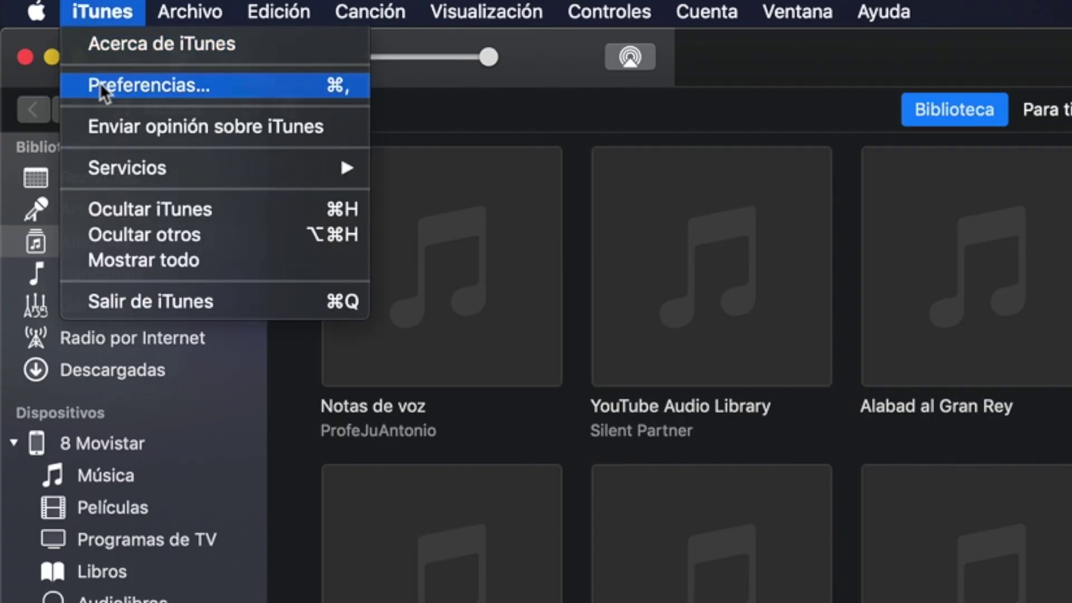
left_click(101, 83)
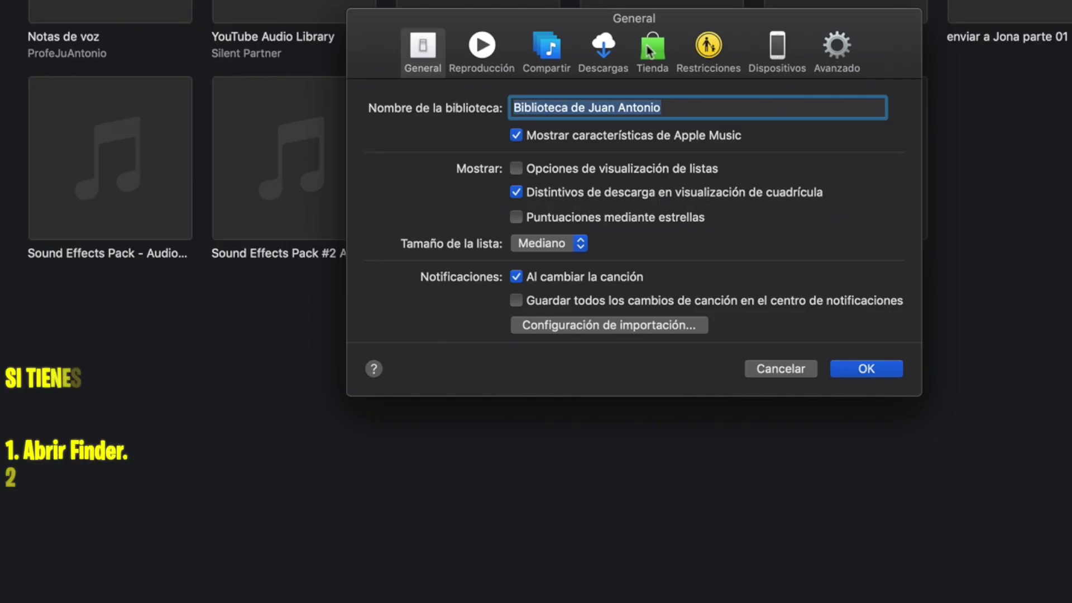
left_click(662, 182)
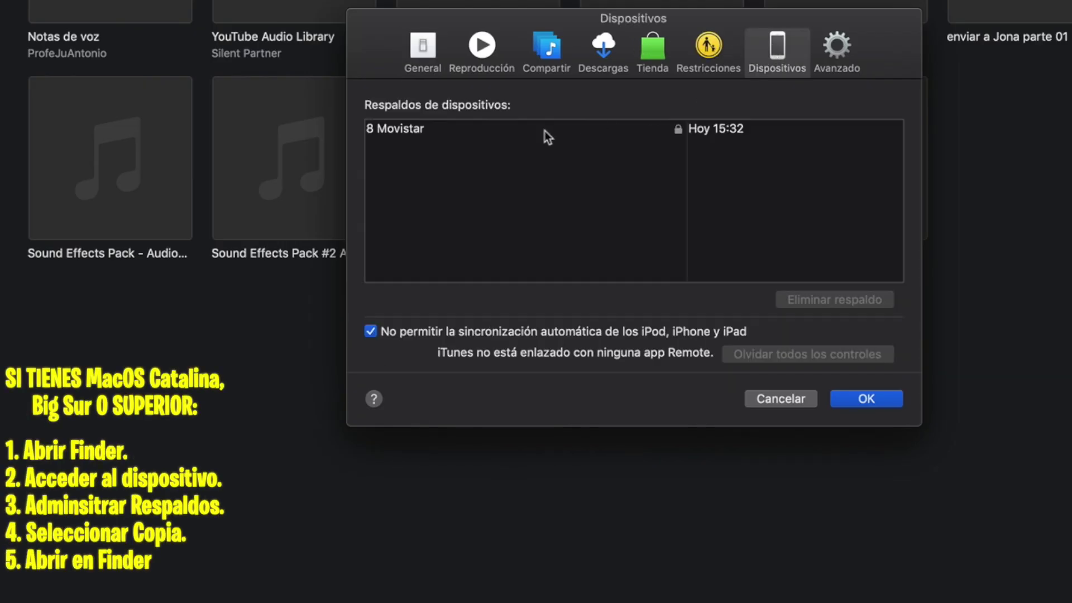
left_click(458, 129)
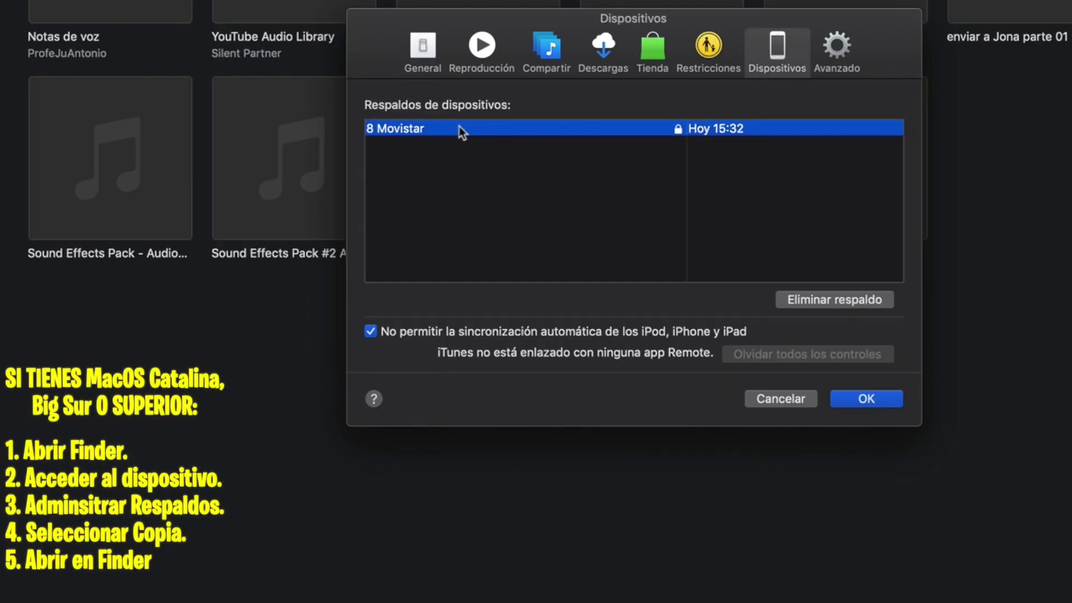
right_click(430, 131)
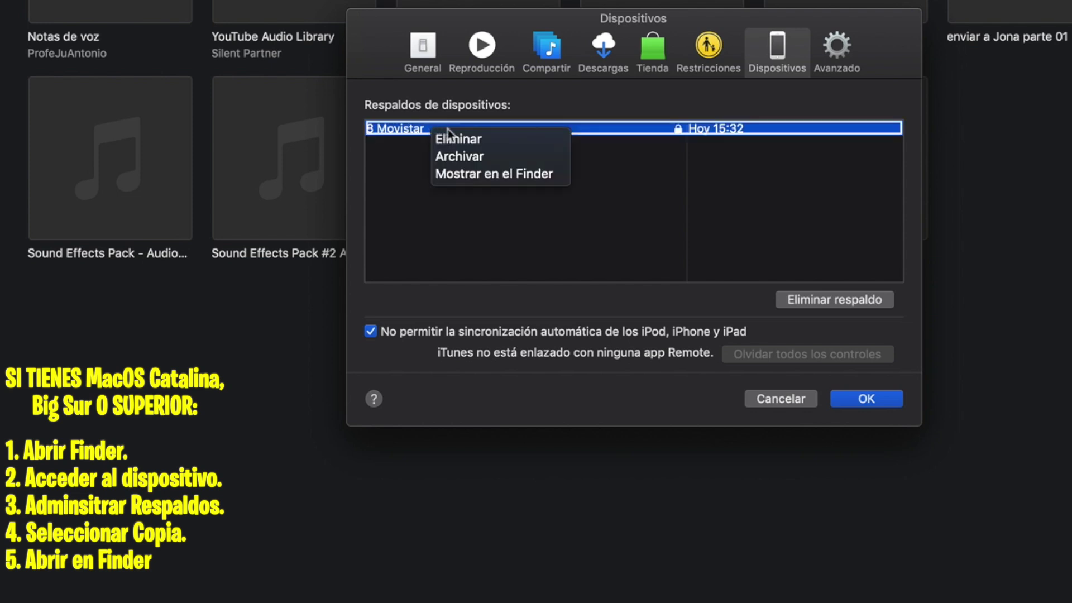
left_click(472, 174)
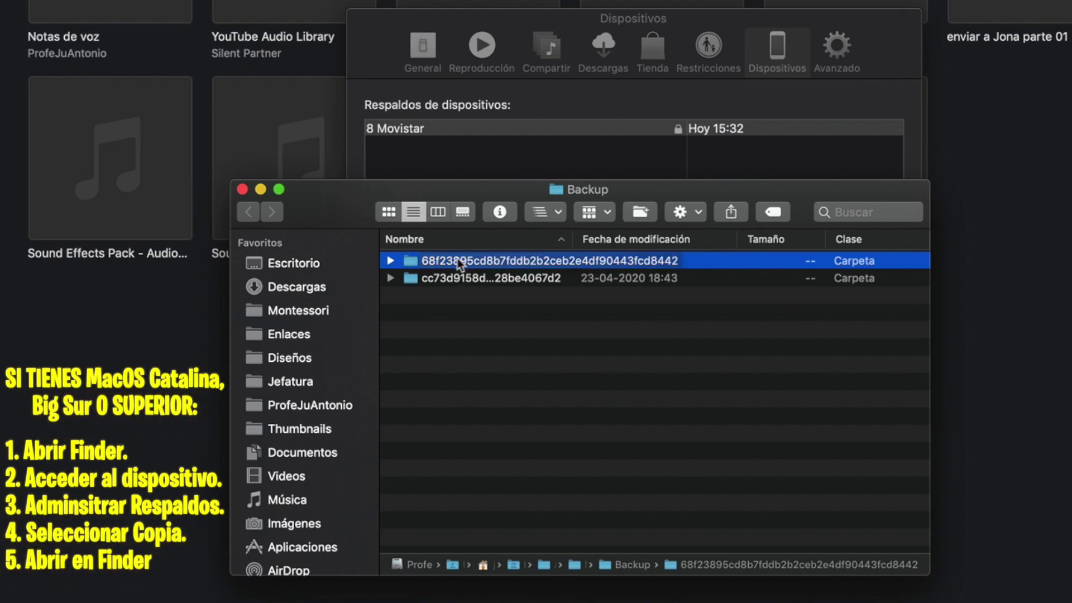
Go into the selected iPhone backup folder and open its Info.plist file
double_click(457, 260)
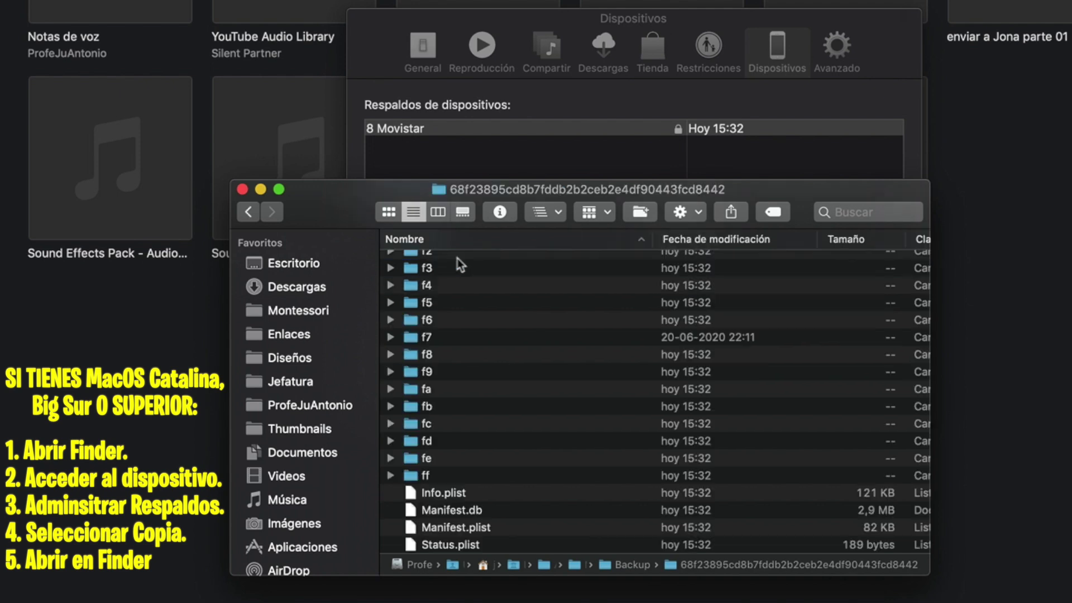
scroll(451, 316, "down", 3)
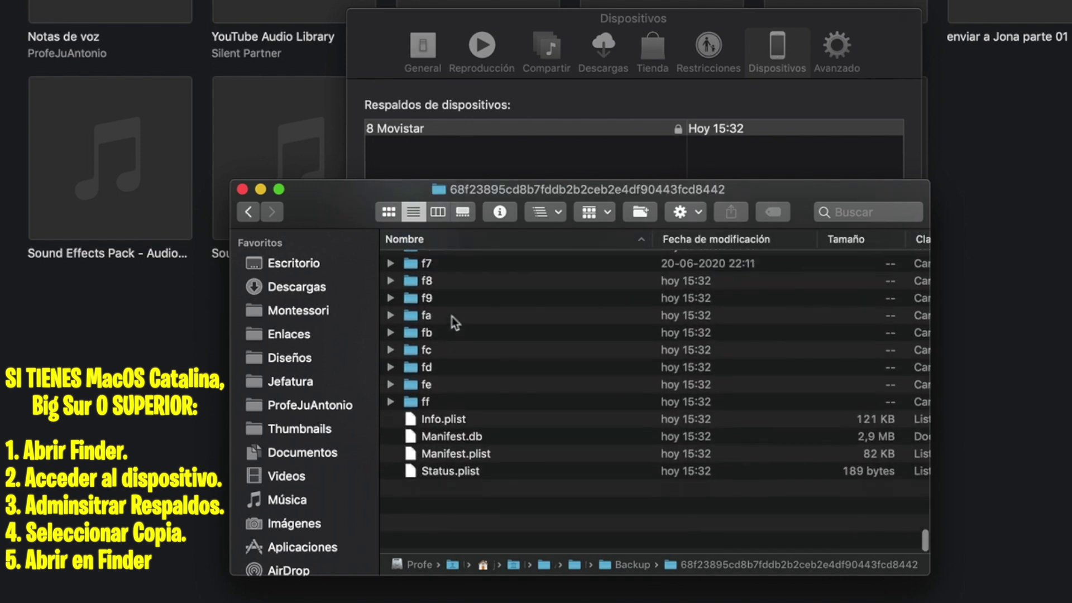
scroll(469, 457, "up", 3)
left_click(450, 491)
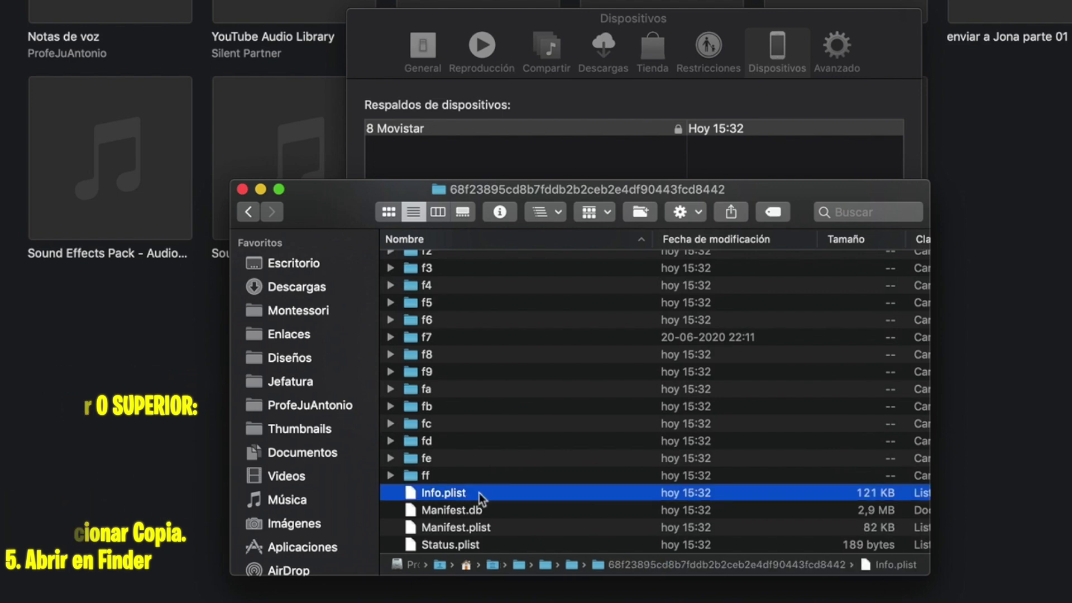
key("space")
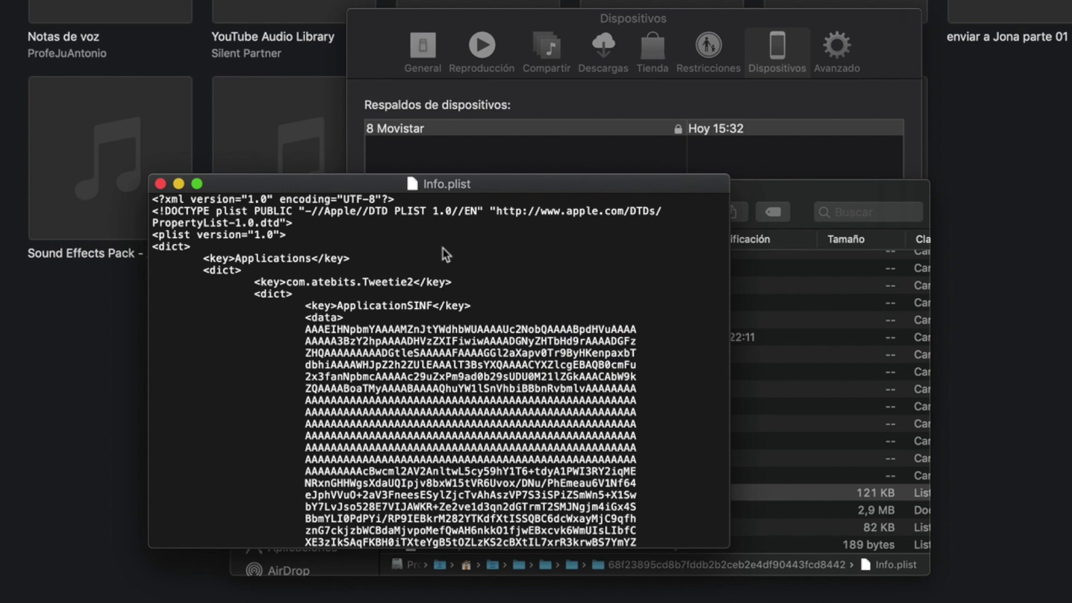
Search Info.plist for "product" and set the Product Version string to 13.0
key("super+f")
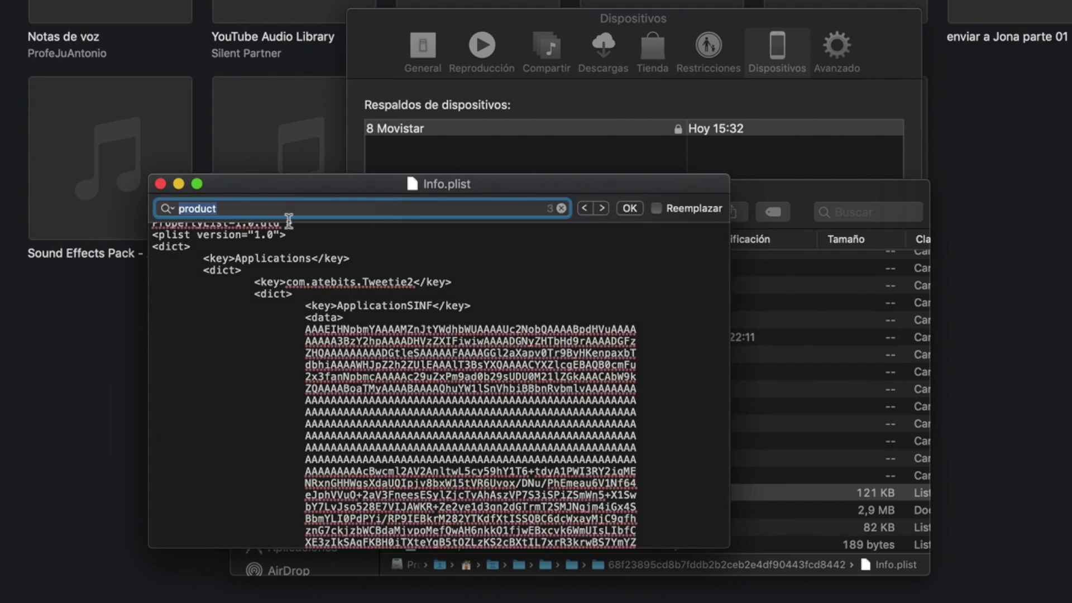
key("Return")
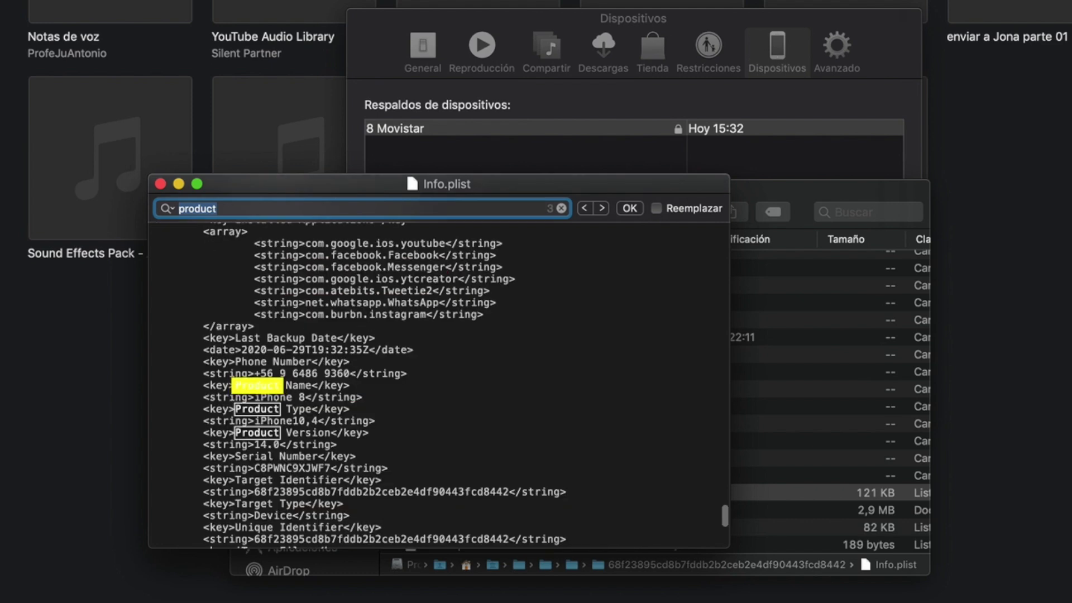
left_click(281, 391)
left_click_drag(242, 433, 280, 445)
left_click(267, 444)
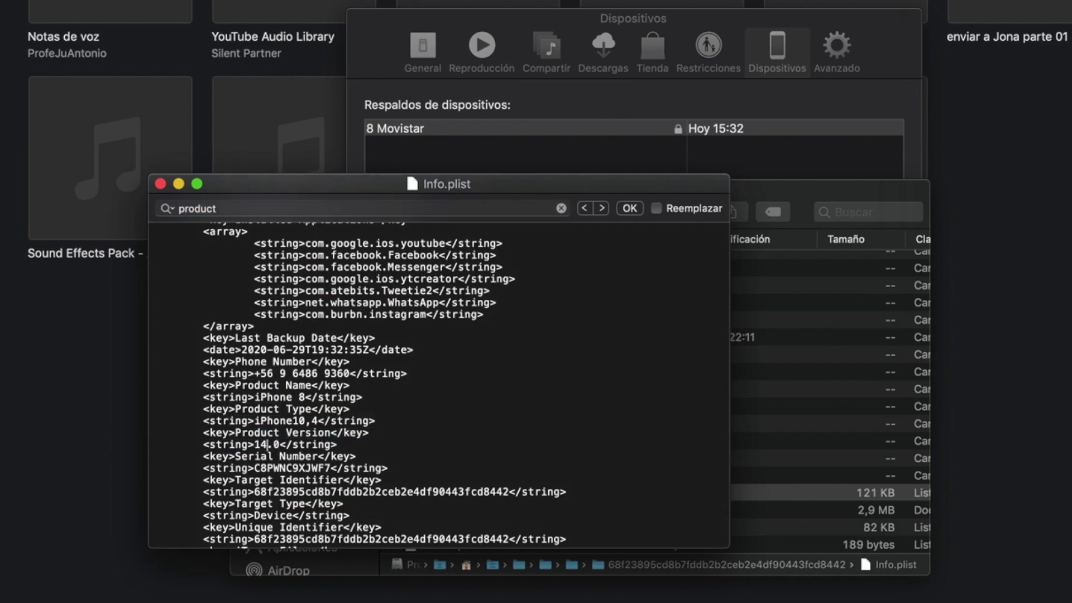
key("BackSpace")
type("3")
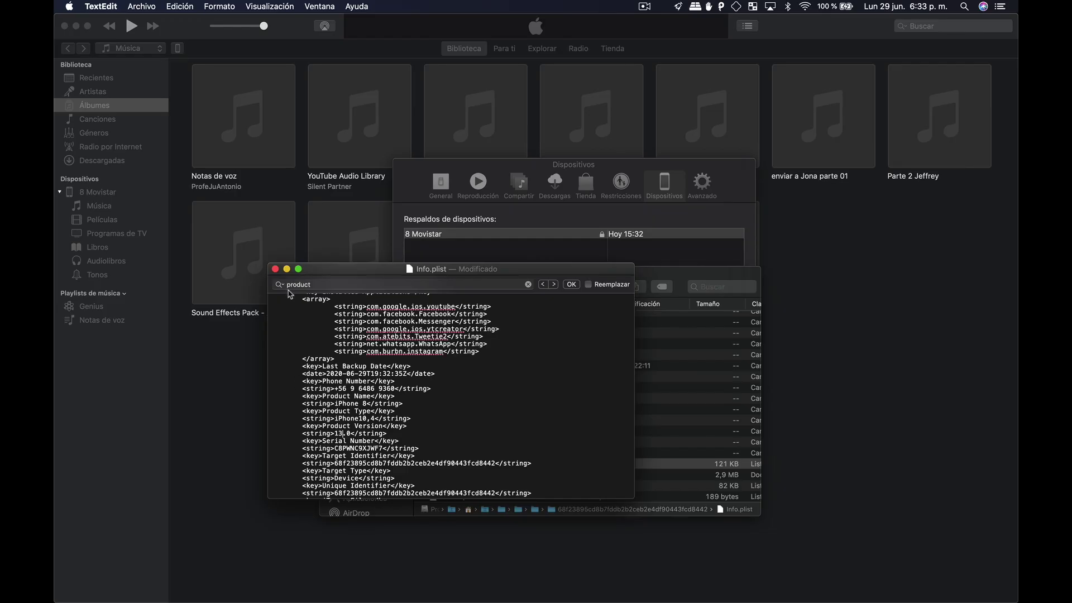
Close the edited Info.plist and the backup folder window, and accept the iTunes device preferences
left_click(274, 269)
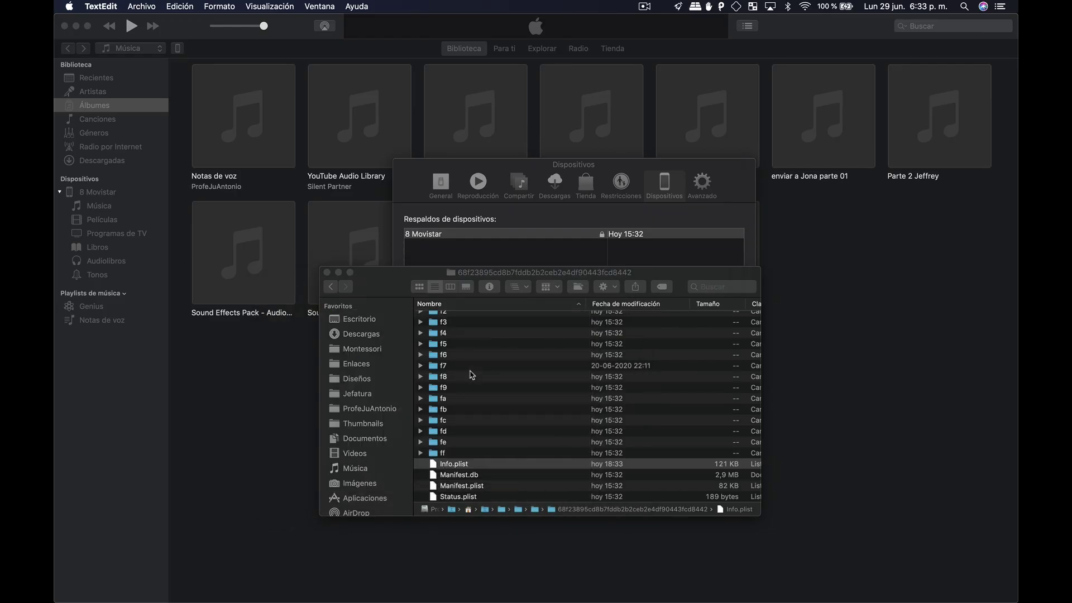
left_click(327, 273)
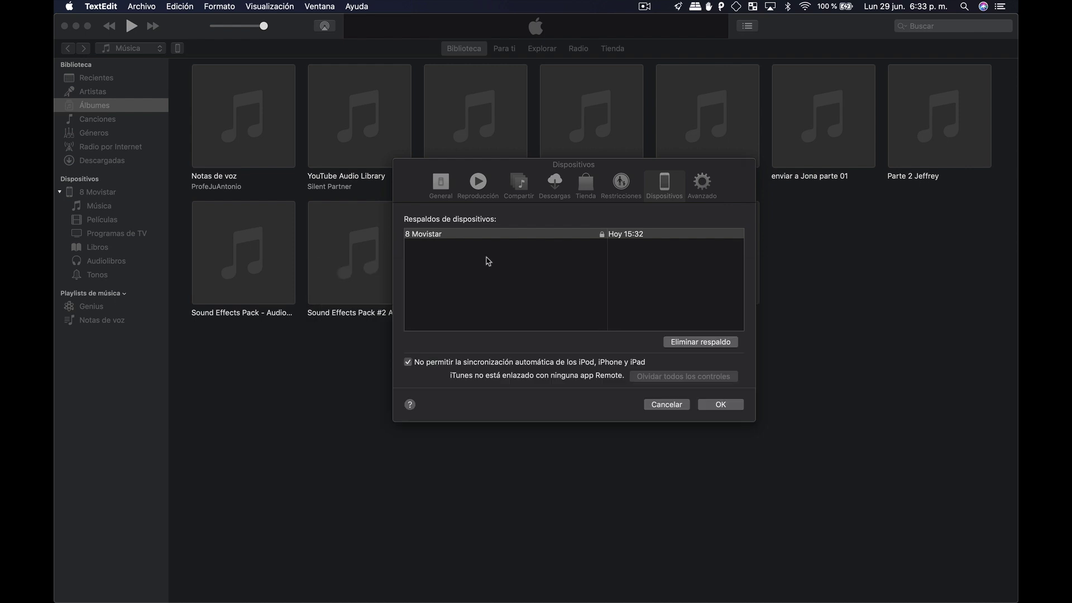
left_click(519, 261)
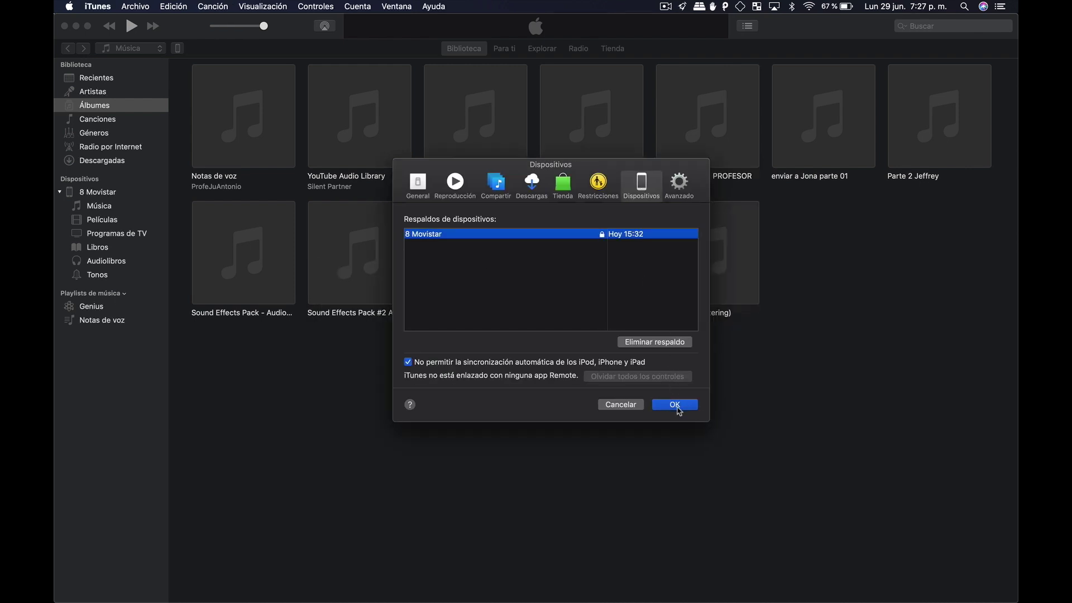
left_click(678, 406)
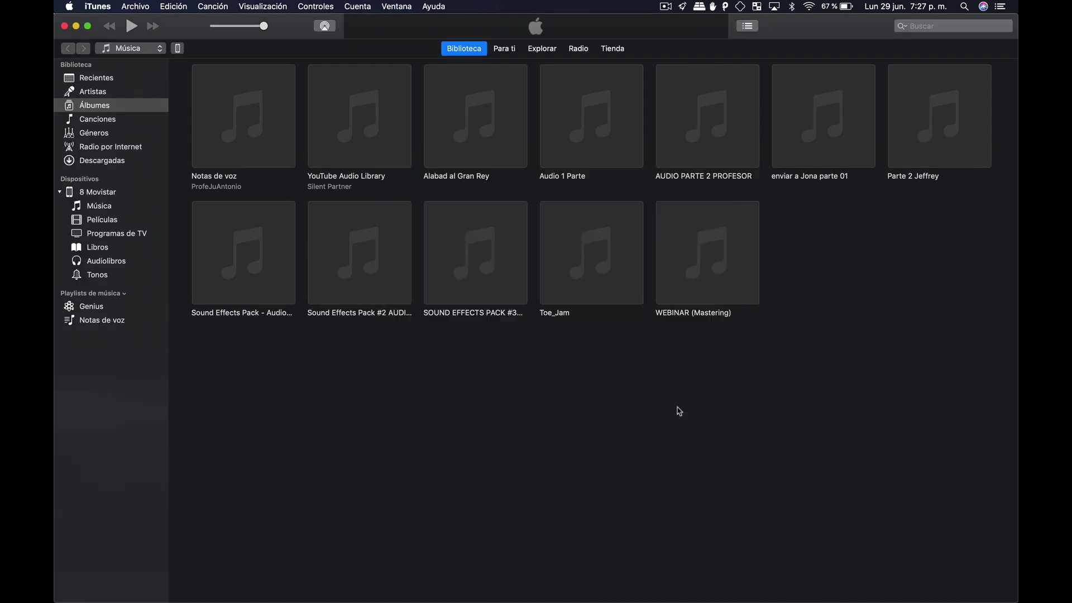
Show the connected iPhone 8's summary in iTunes and start restoring a backup onto it
left_click(178, 49)
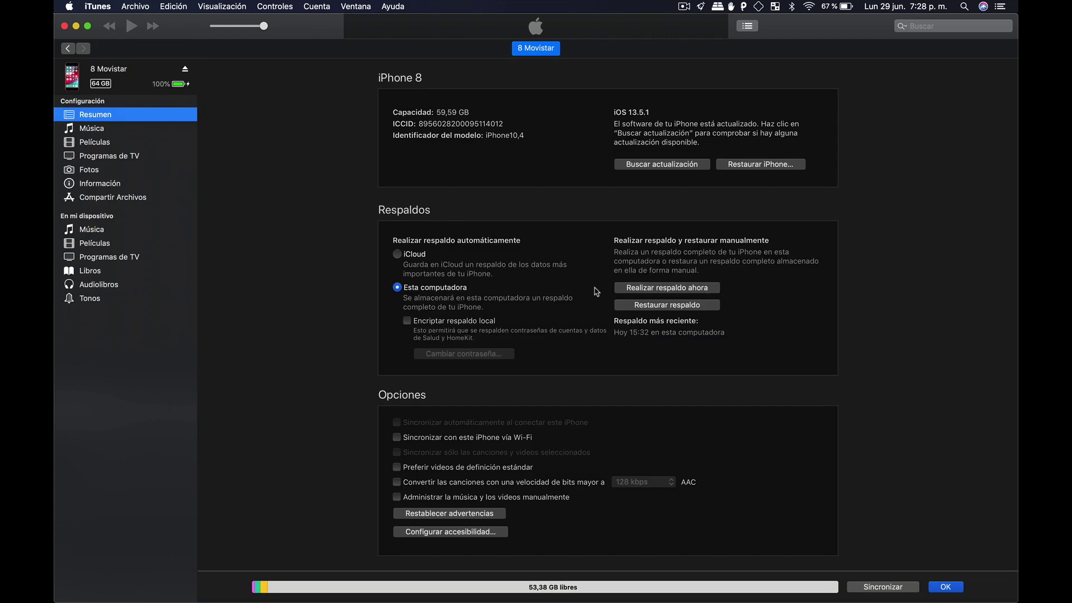
left_click(634, 306)
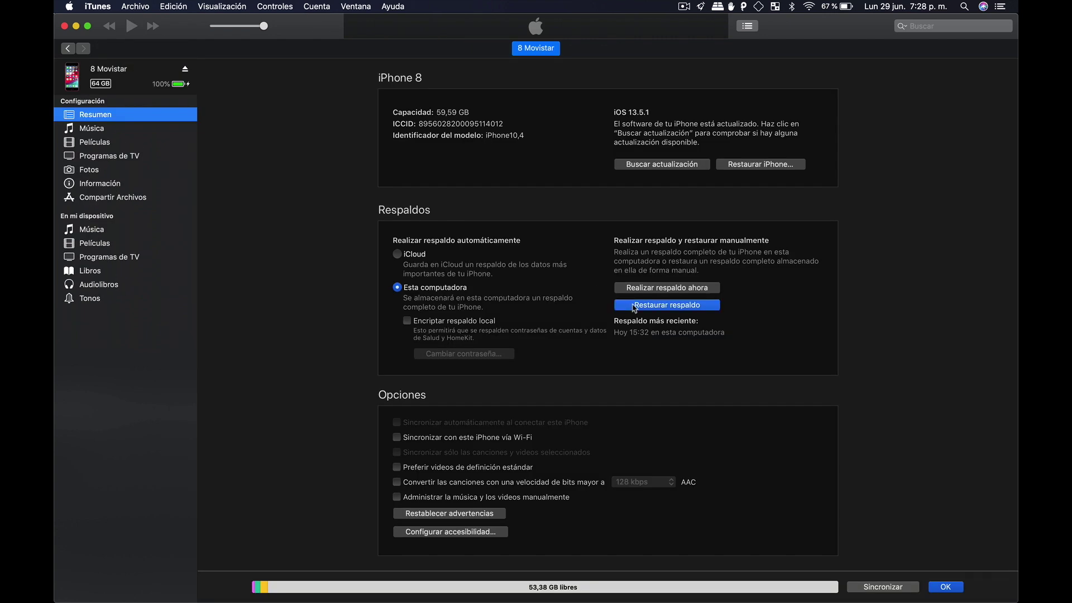